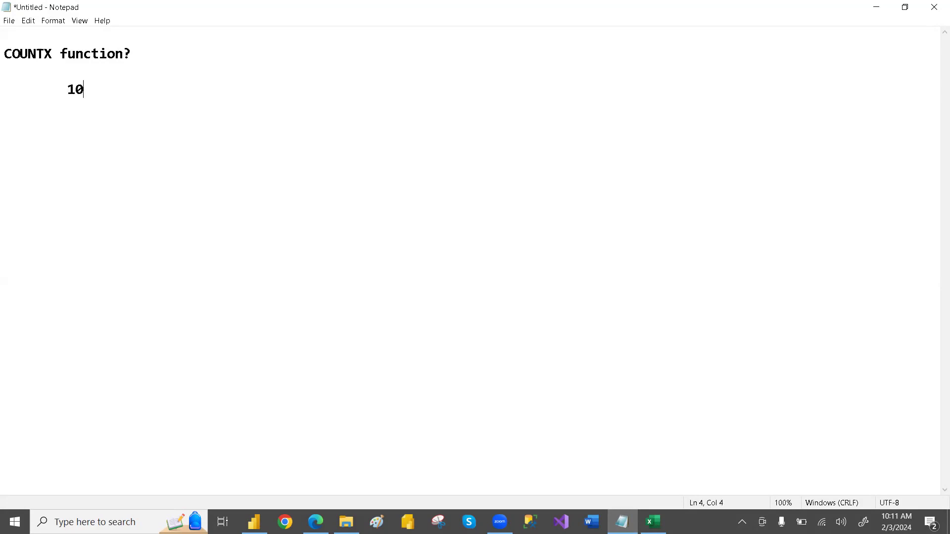
# Write the first note under the COUNTX heading: "1) IT WILL COUNT THE VALUES IN COLUMN".
pyautogui.write(') it')
pyautogui.press('BackSpace')
pyautogui.press('BackSpace')
pyautogui.write('IT WILL COUNT THE')
pyautogui.press('BackSpace')
pyautogui.press('BackSpace')
pyautogui.write('THE VALUES ')
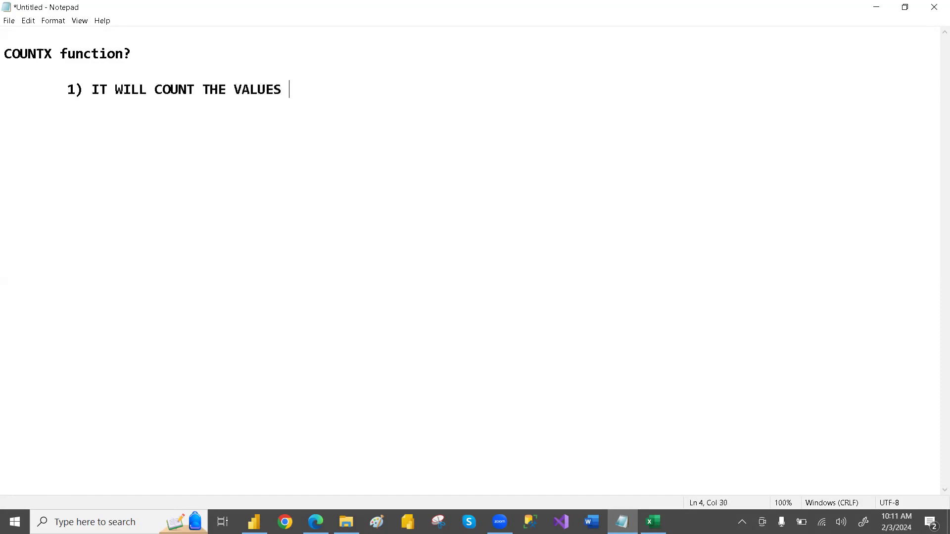
pyautogui.write('IN COLUMN')
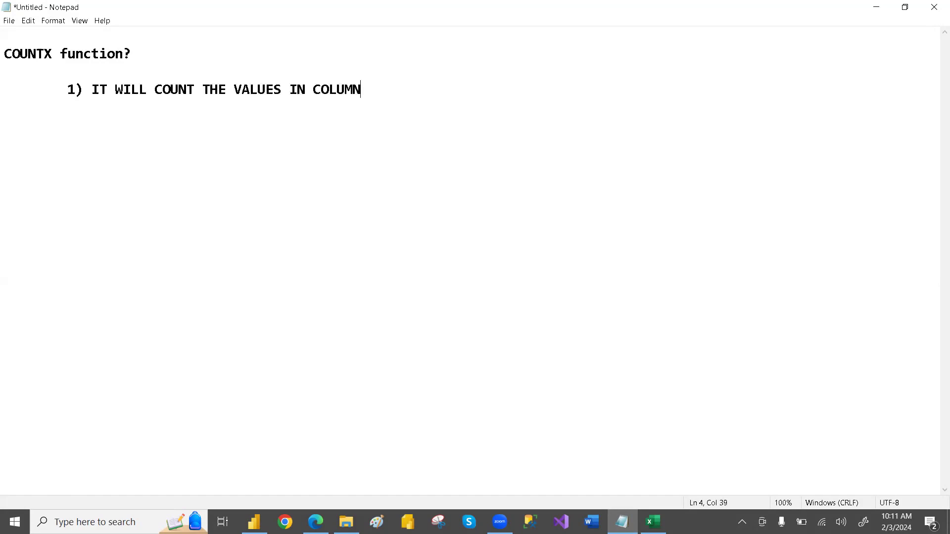
# Add the second indented note: "2) IT WILL IGNORE BLANKS FOR DATA AND NUMBER DATA TYPE".
pyautogui.press('Return')
pyautogui.press('Tab')
pyautogui.write('2)')
pyautogui.write('IT WILL IGNORE ')
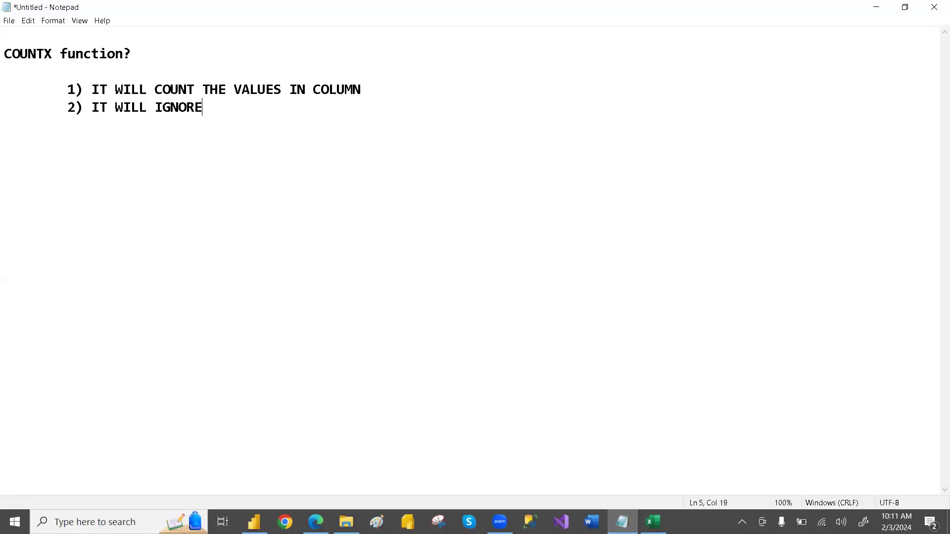
pyautogui.write('BLANKS FOR DATA AND NUM')
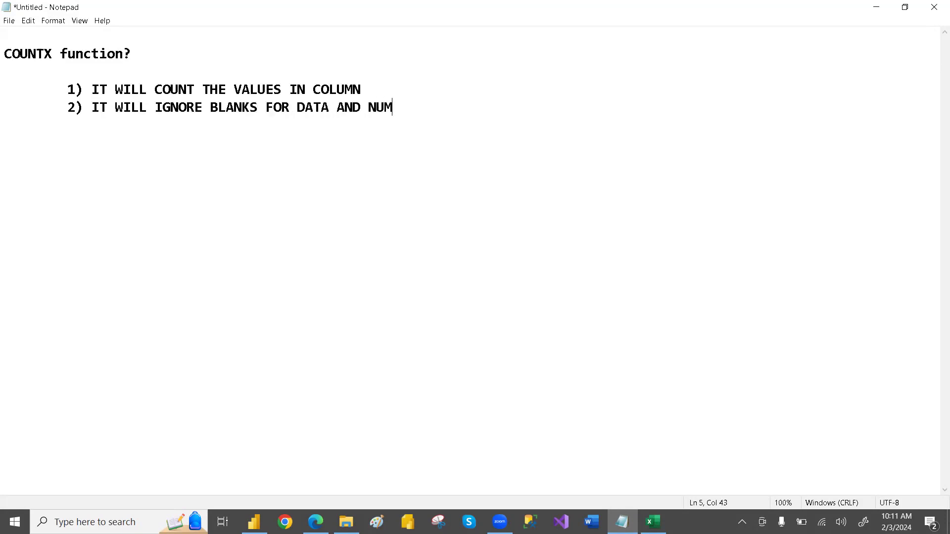
pyautogui.write('BER DATA T')
pyautogui.write('YPE \t')
# Write the third note in the list: "3) IT WILL COUNT THE BLANK TEXT DATATYPE".
pyautogui.write('3) IT W')
pyautogui.write('ILL ')
pyautogui.write('W')
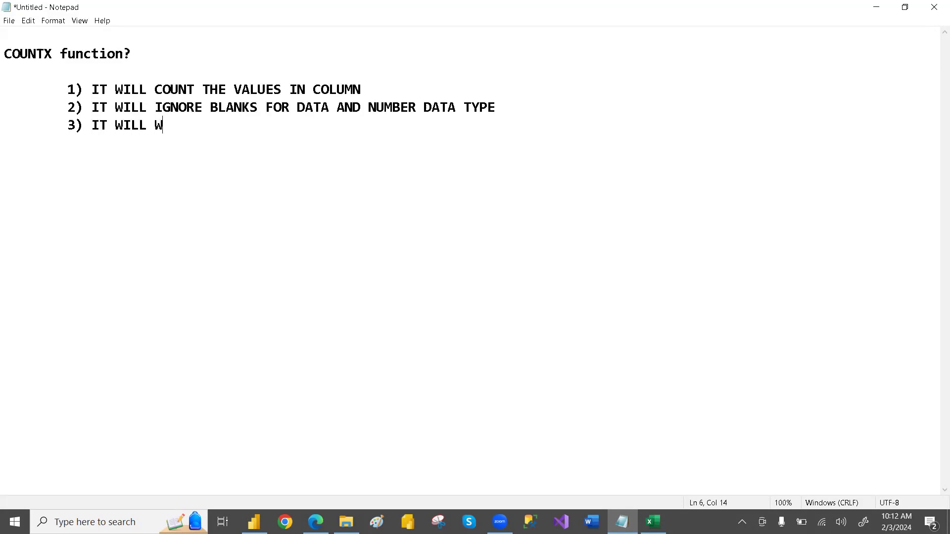
pyautogui.press('BackSpace')
pyautogui.write('COUNT THE BLAN')
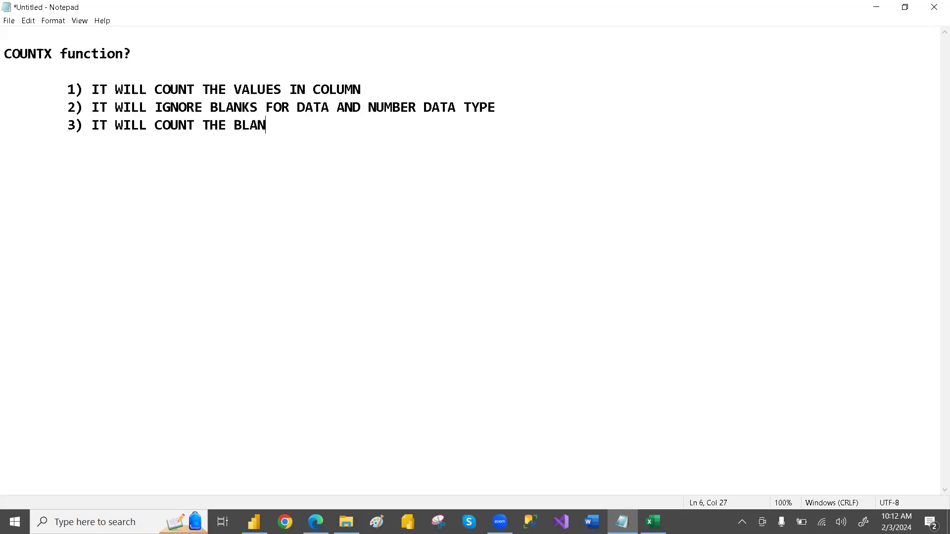
pyautogui.write('K TEXT DATATYPE')
# Add the fourth indented note: "4) IT WILL NOT WORK ON BOOLEAN DATA TYPE".
pyautogui.press('Return')
pyautogui.press('Tab')
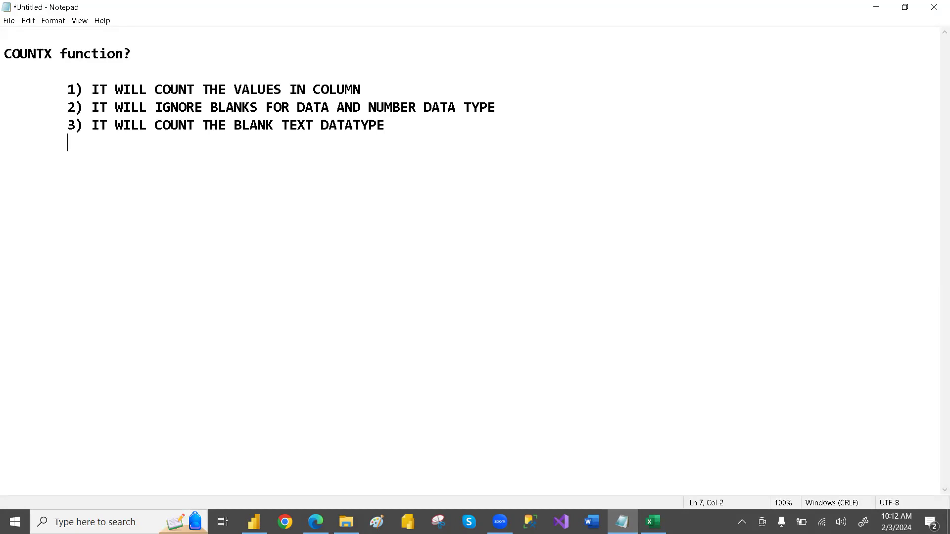
pyautogui.write('4) IT WILL NOT WOR')
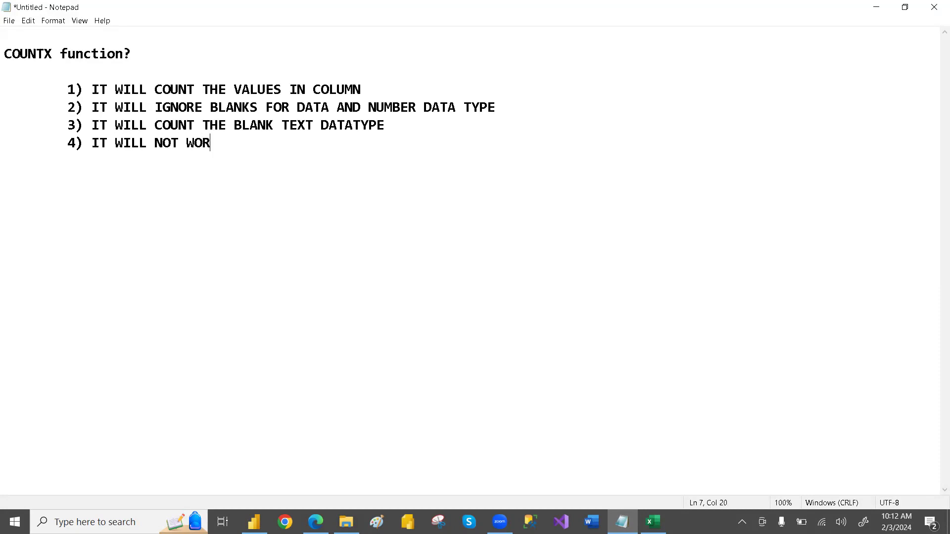
pyautogui.write('K ON BOOLEAN DATA TYPE')
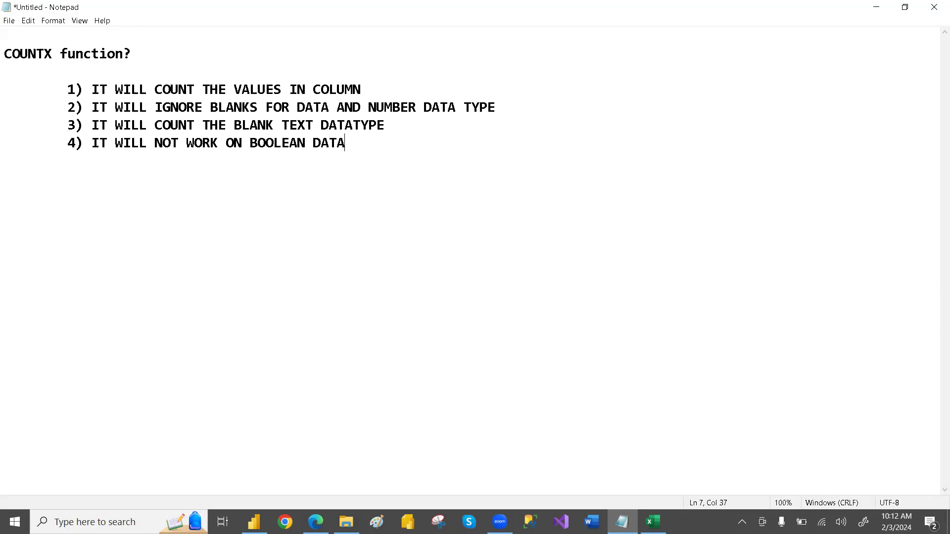
# Add the fifth indented note: "5) IT WILL FILTER SOMETHING DO THE COUNT".
pyautogui.press('Return')
pyautogui.press('Tab')
pyautogui.write('5)')
pyautogui.moveTo(388, 142); pyautogui.dragTo(49, 90)
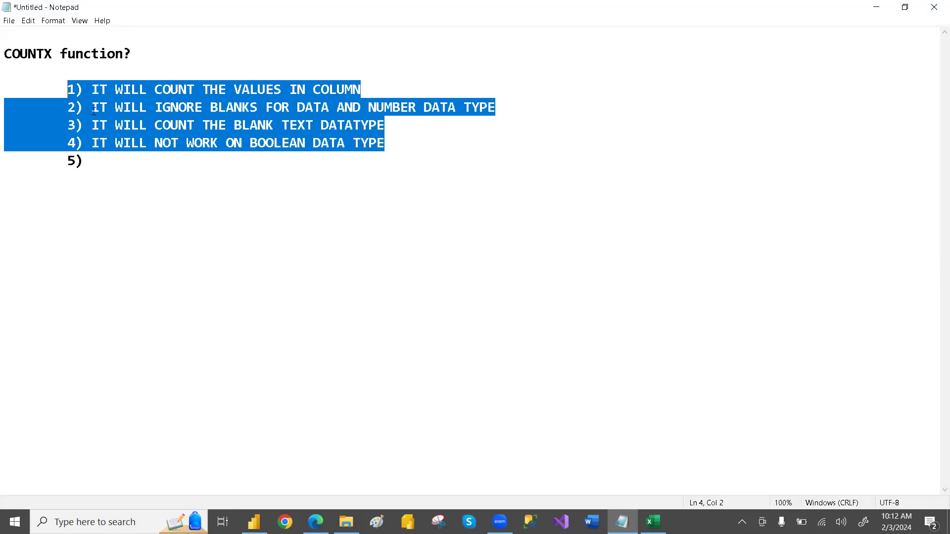
pyautogui.click(98, 163)
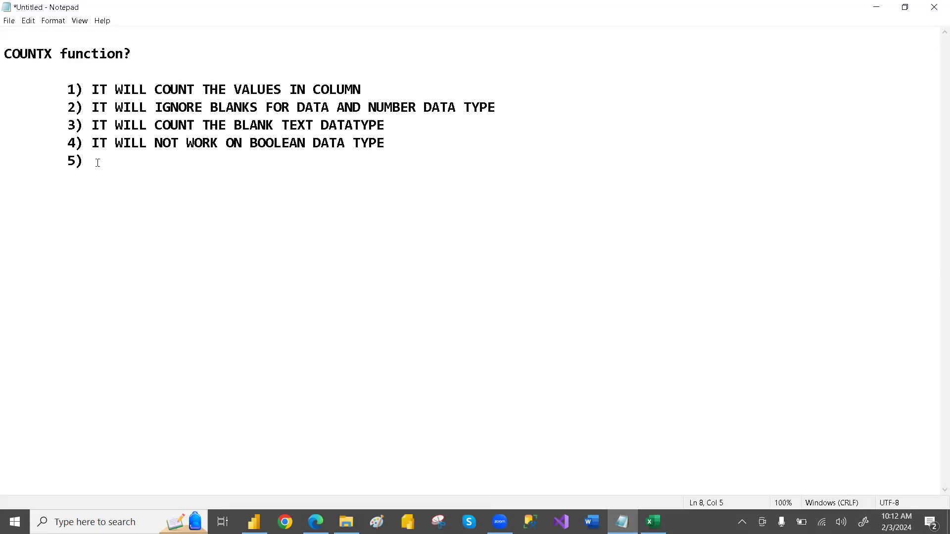
pyautogui.write('IT WILL FILTER SO')
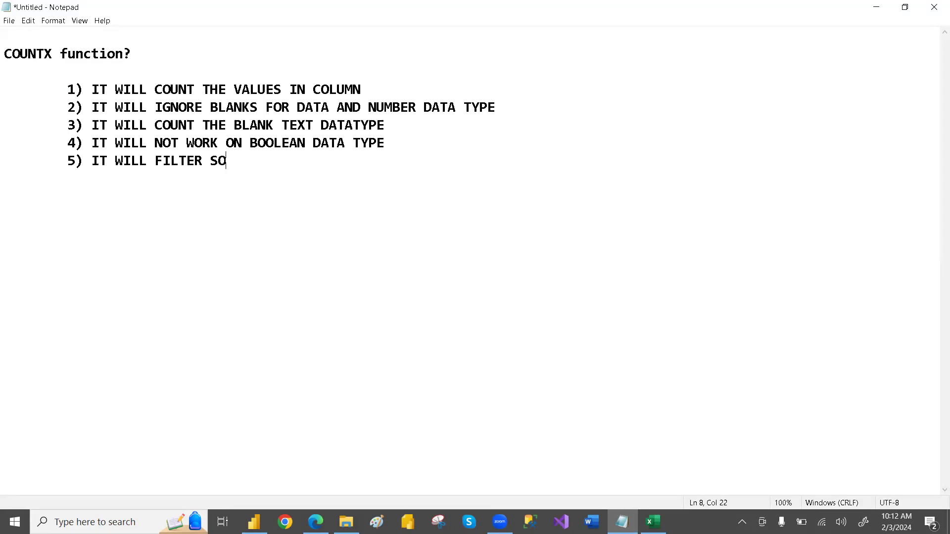
pyautogui.write('METHING DO THE COUNT')
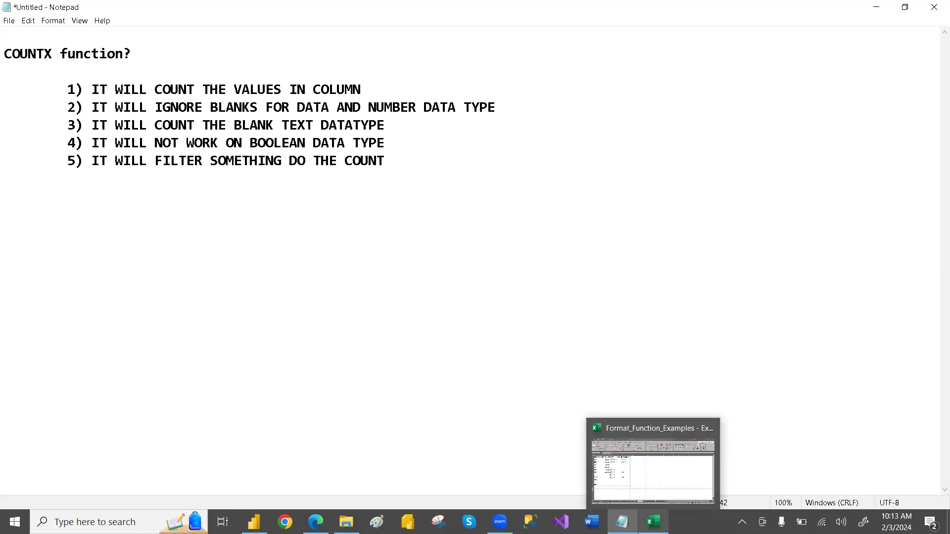
# Switch to the Format_Function_Examples workbook in Excel and slightly widen the PRODNAME column on Sheet3.
pyautogui.click(653, 522)
pyautogui.click(347, 242)
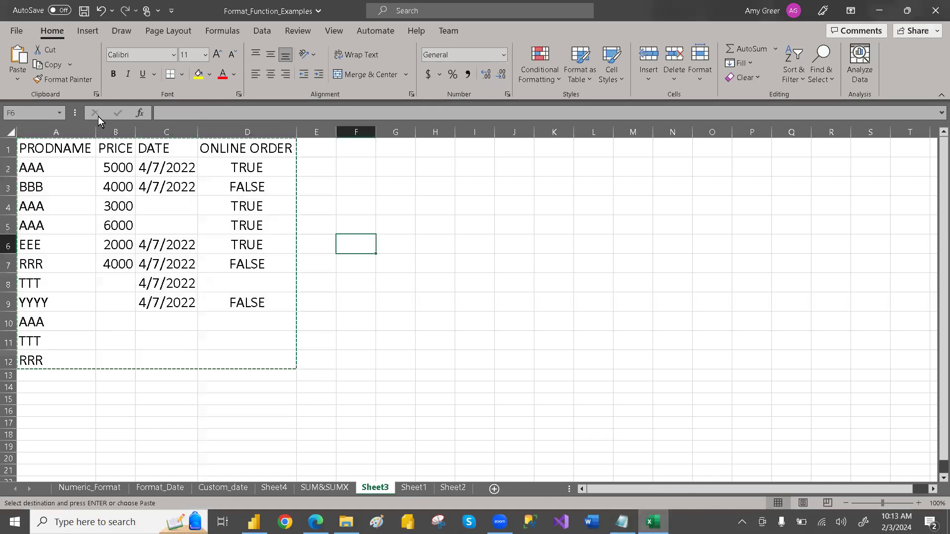
pyautogui.moveTo(95, 129); pyautogui.dragTo(102, 129)
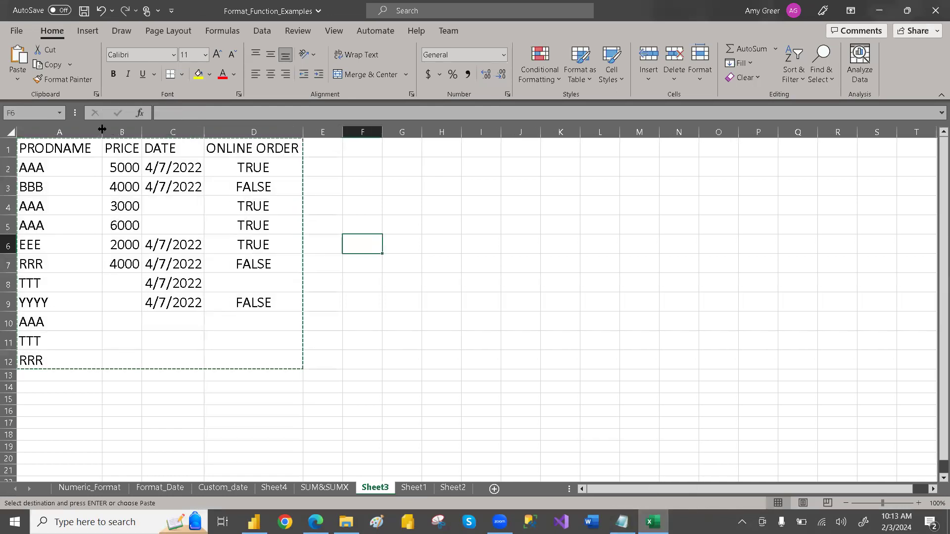
# Examine the PRODNAME, PRICE, DATE and ONLINE ORDER columns and the kind of values each holds.
pyautogui.moveTo(32, 155); pyautogui.dragTo(60, 164)
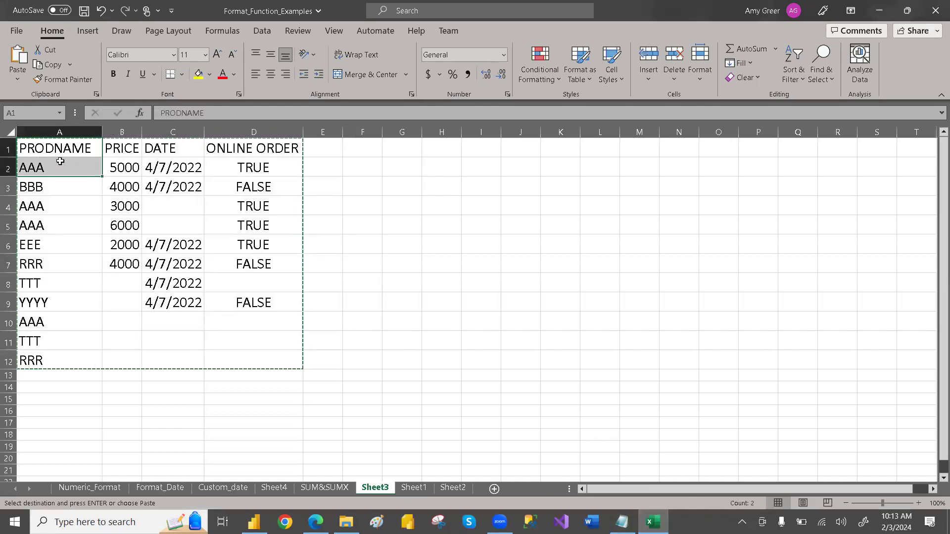
pyautogui.moveTo(117, 151); pyautogui.dragTo(121, 184)
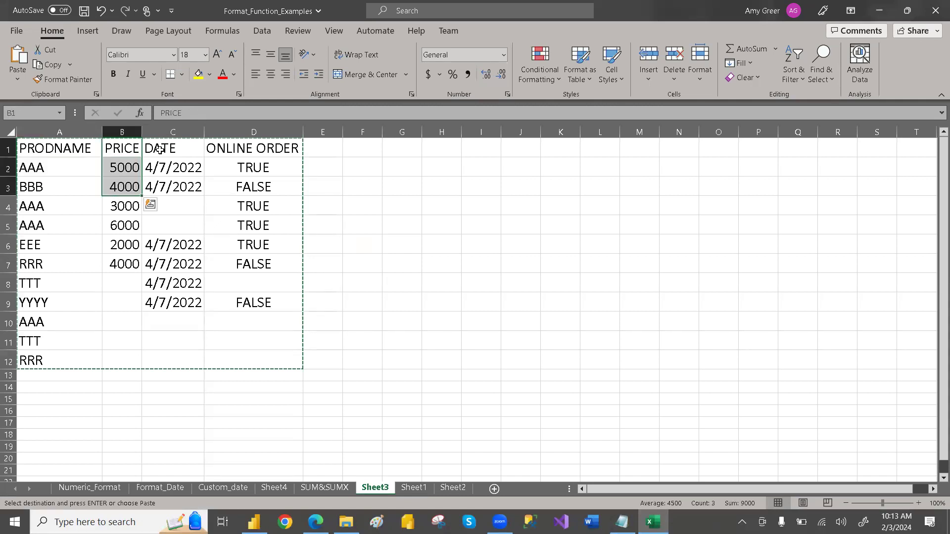
pyautogui.moveTo(161, 150); pyautogui.dragTo(170, 180)
pyautogui.moveTo(243, 150); pyautogui.dragTo(262, 294)
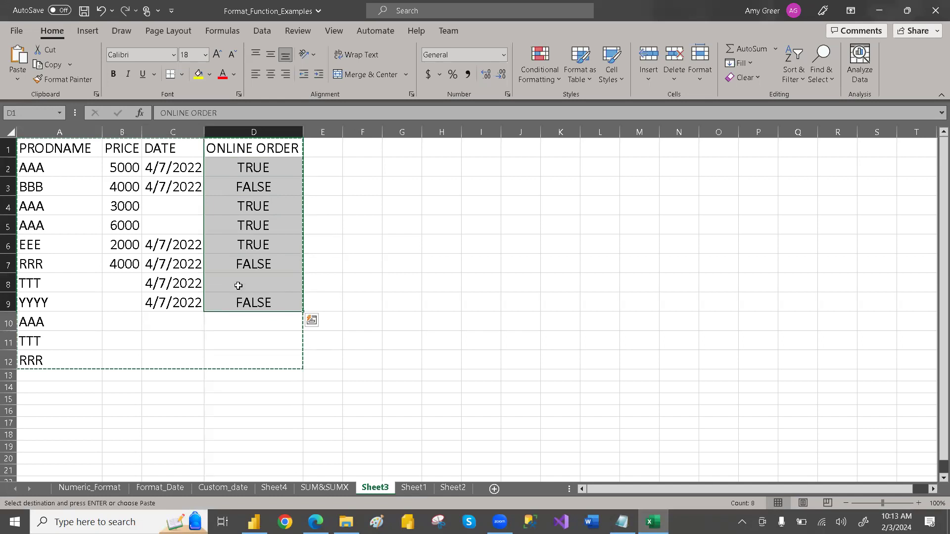
pyautogui.click(163, 247)
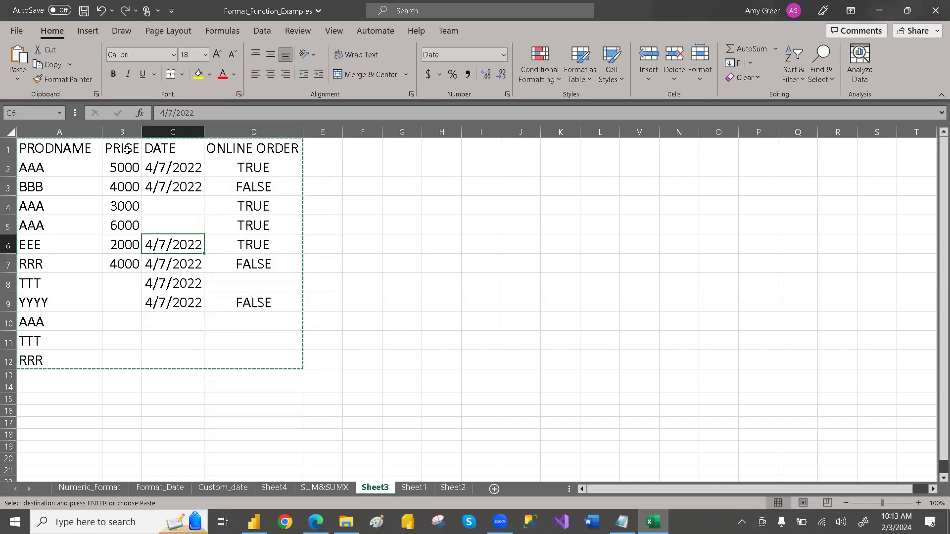
# Turn on filtering for the product table, starting from the PRICE header cell.
pyautogui.click(127, 150)
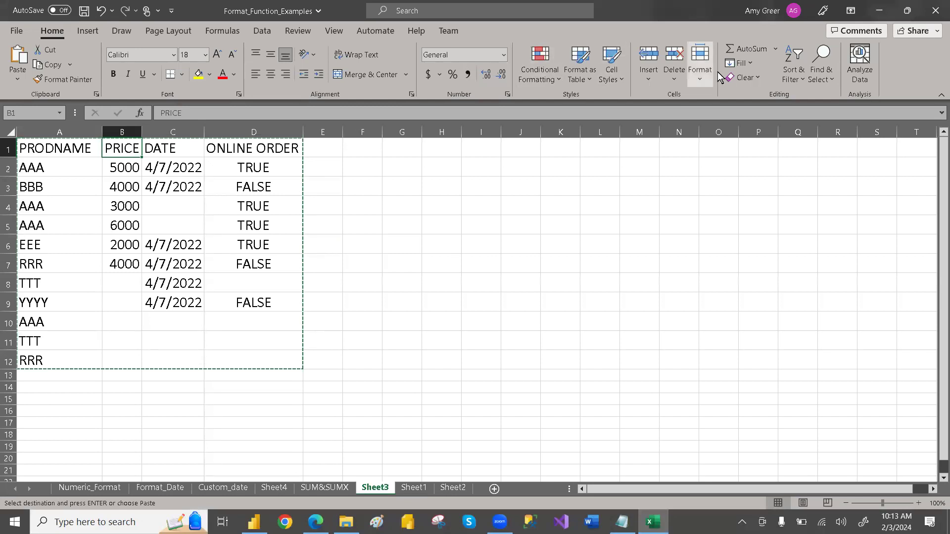
pyautogui.click(794, 72)
pyautogui.click(812, 153)
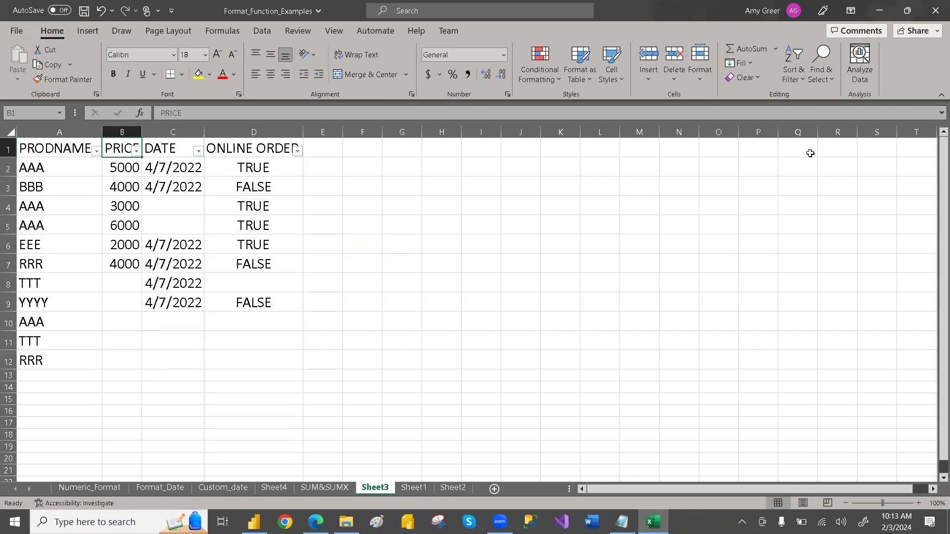
# Filter the PRICE column with a number filter for values greater than 3000.
pyautogui.click(135, 151)
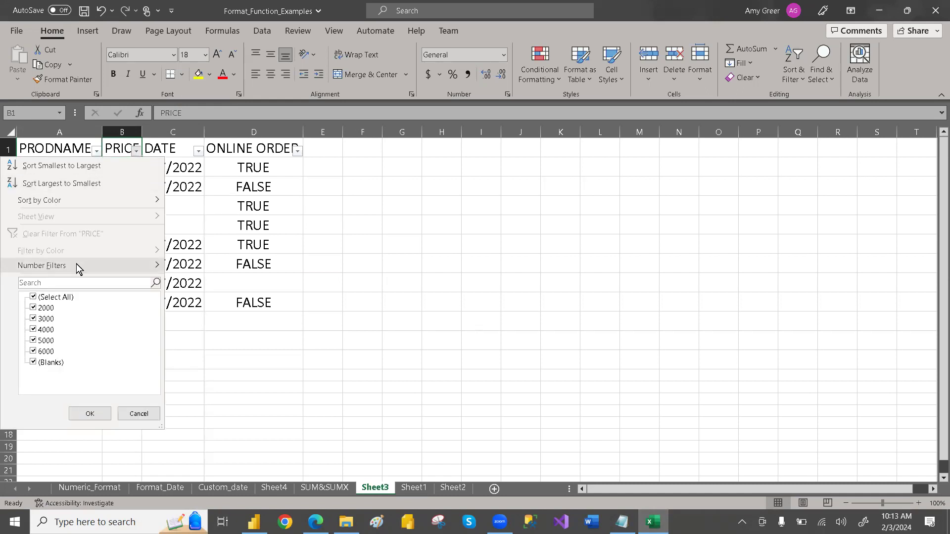
pyautogui.moveTo(82, 266)
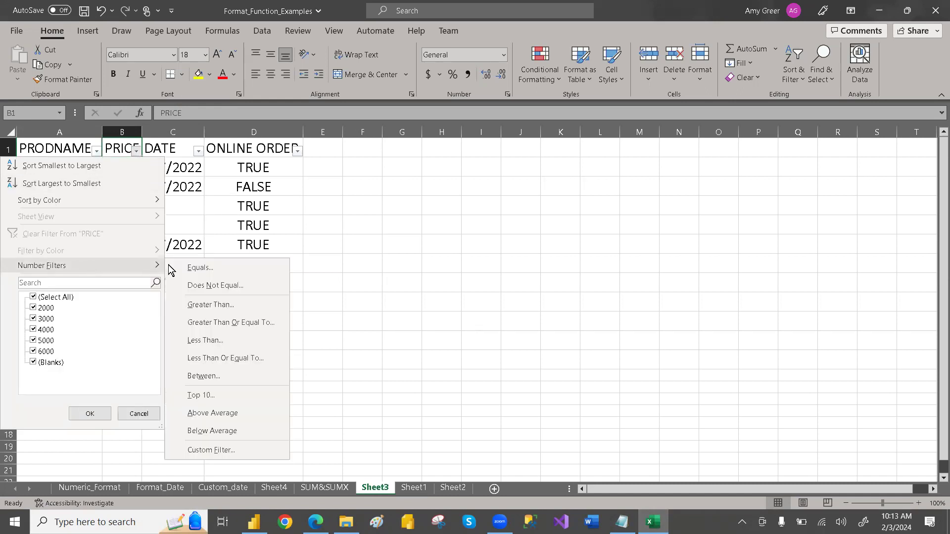
pyautogui.click(213, 306)
pyautogui.write('3000')
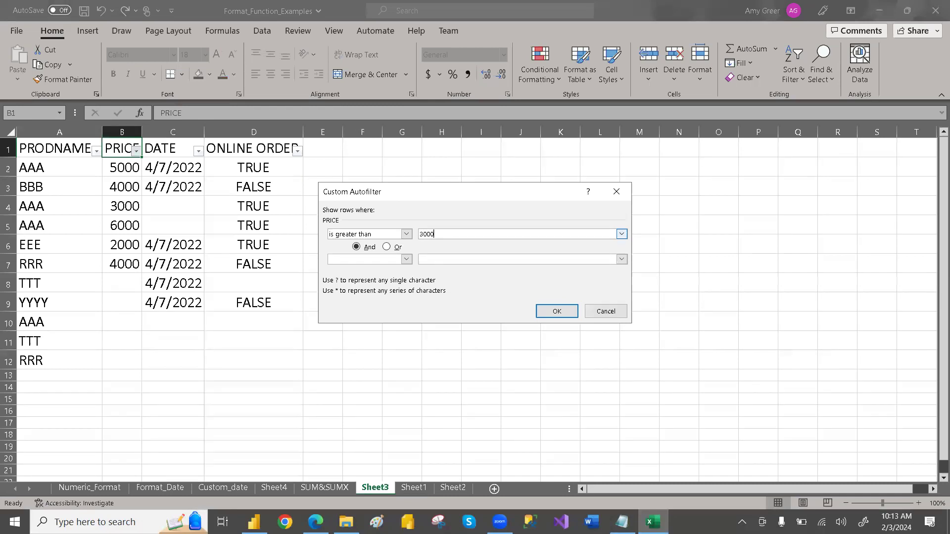
pyautogui.click(568, 311)
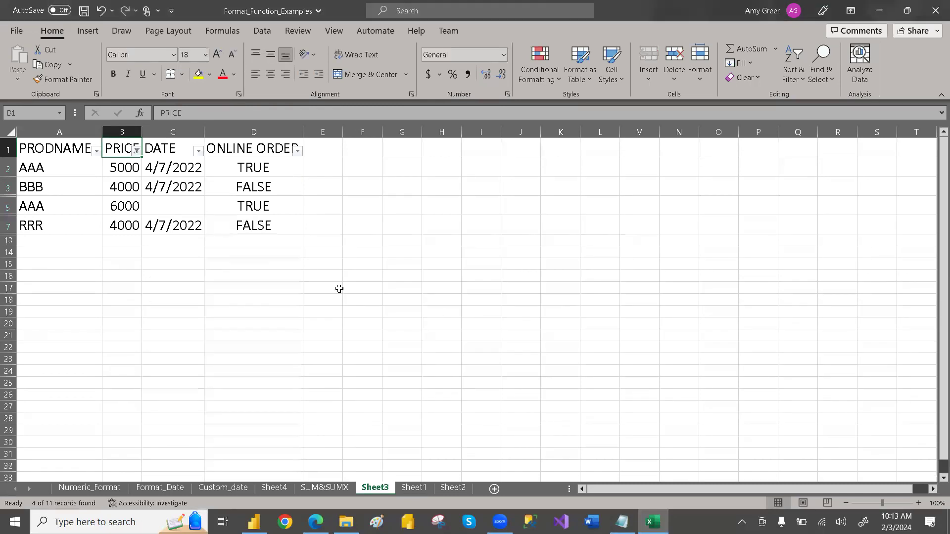
# Review the product names left by the price filter and clear the filter from PRICE.
pyautogui.moveTo(29, 164); pyautogui.dragTo(28, 222)
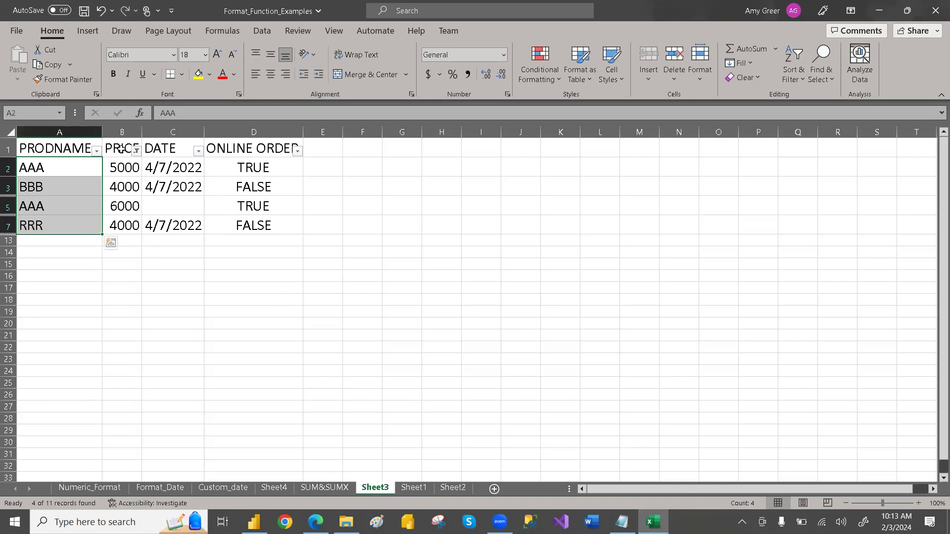
pyautogui.moveTo(43, 151); pyautogui.dragTo(46, 216)
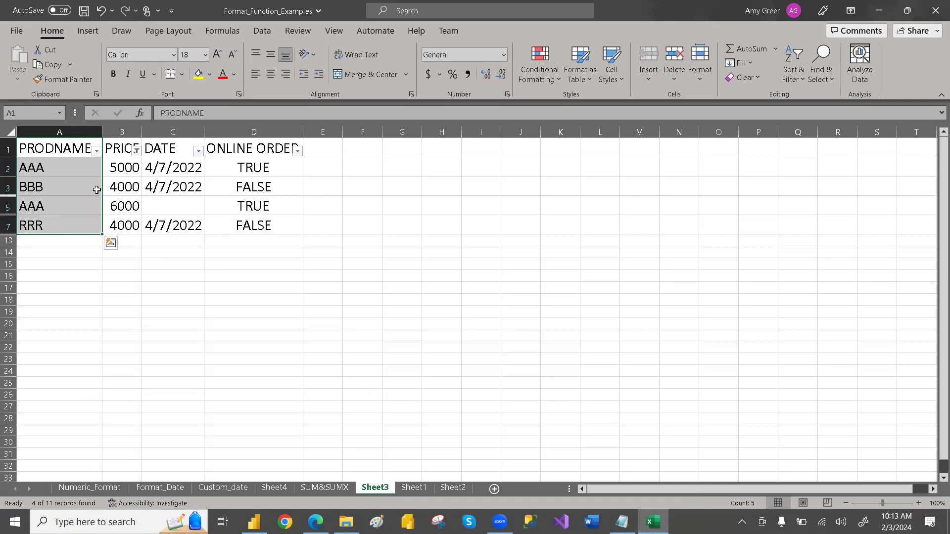
pyautogui.click(136, 150)
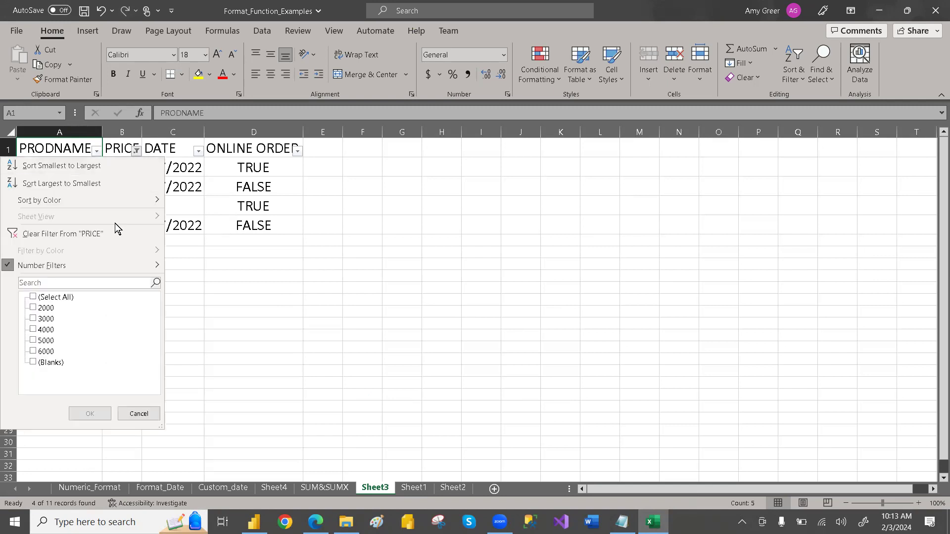
pyautogui.click(83, 233)
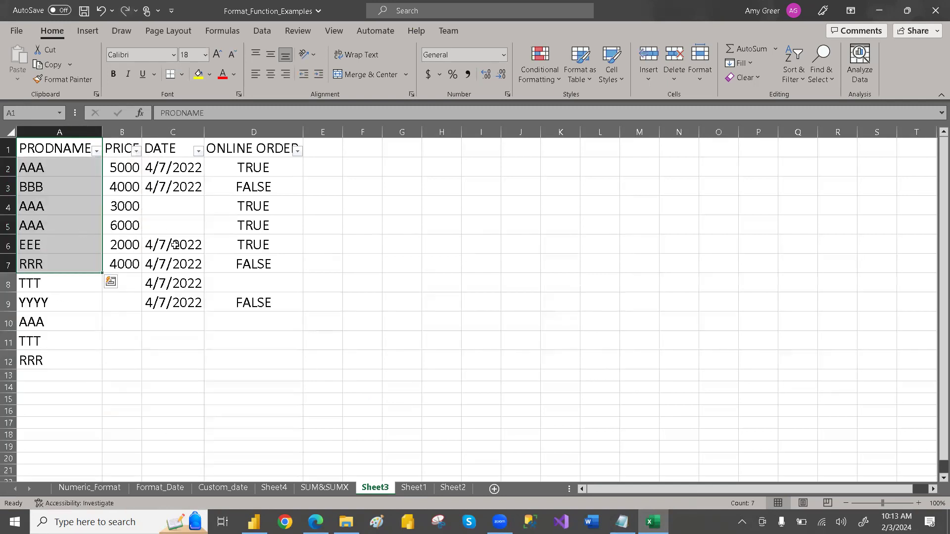
# Switch back to Notepad and add the note "6) IF YOU DON'T APPLY ANY FILTER, IT WILL SAME LIKE COUNT FUNCTION".
pyautogui.hotkey('alt', 'Tab')
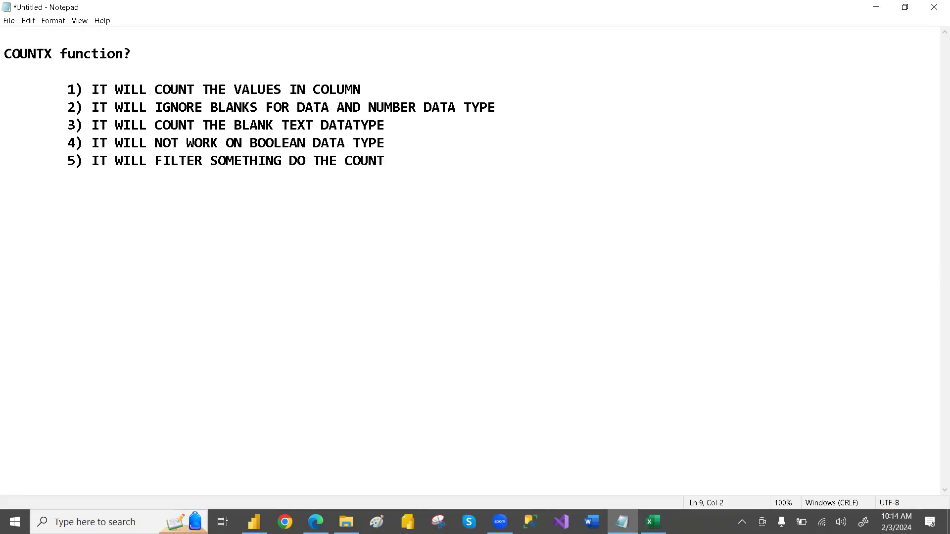
pyautogui.write("6) IF YOU ODON'T AP")
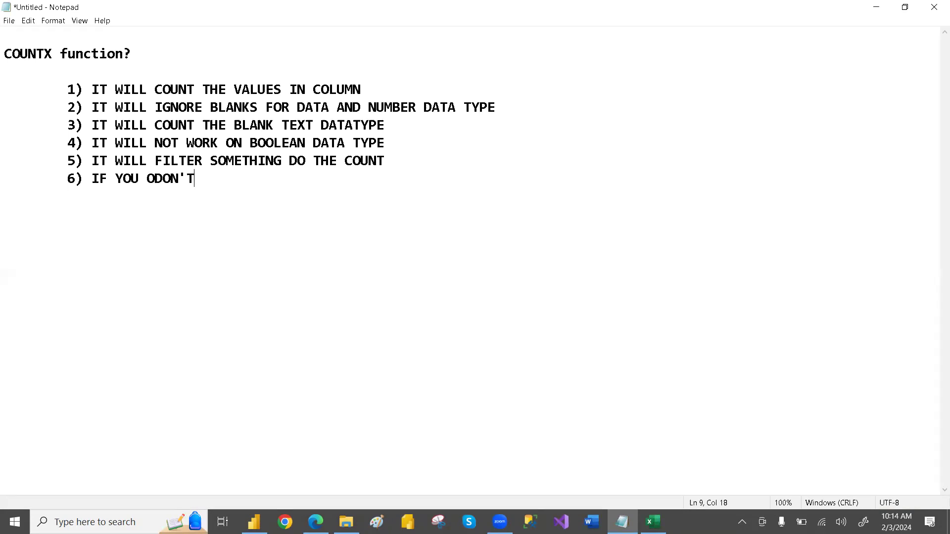
pyautogui.press('BackSpace')
pyautogui.press('BackSpace')
pyautogui.press('BackSpace')
pyautogui.press('BackSpace')
pyautogui.press('BackSpace')
pyautogui.press('BackSpace')
pyautogui.press('BackSpace')
pyautogui.press('BackSpace')
pyautogui.press('BackSpace')
pyautogui.write("DON'T APPLY ANY FILTER, IT WILL S")
pyautogui.press('BackSpace')
pyautogui.write('SAM EL')
pyautogui.press('BackSpace')
pyautogui.press('BackSpace')
pyautogui.press('BackSpace')
pyautogui.write('E LIE')
pyautogui.press('BackSpace')
pyautogui.write('KE COUNT')
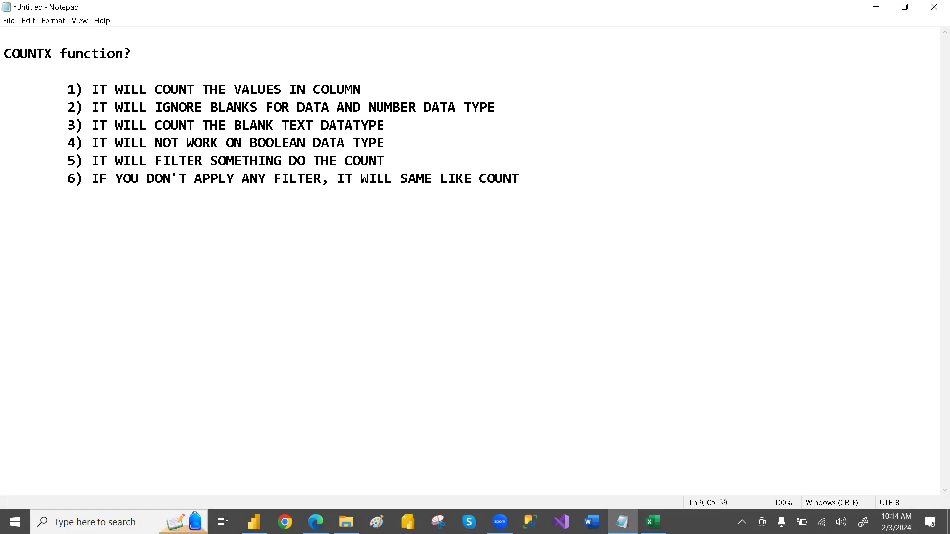
pyautogui.write(' FUNCTION')
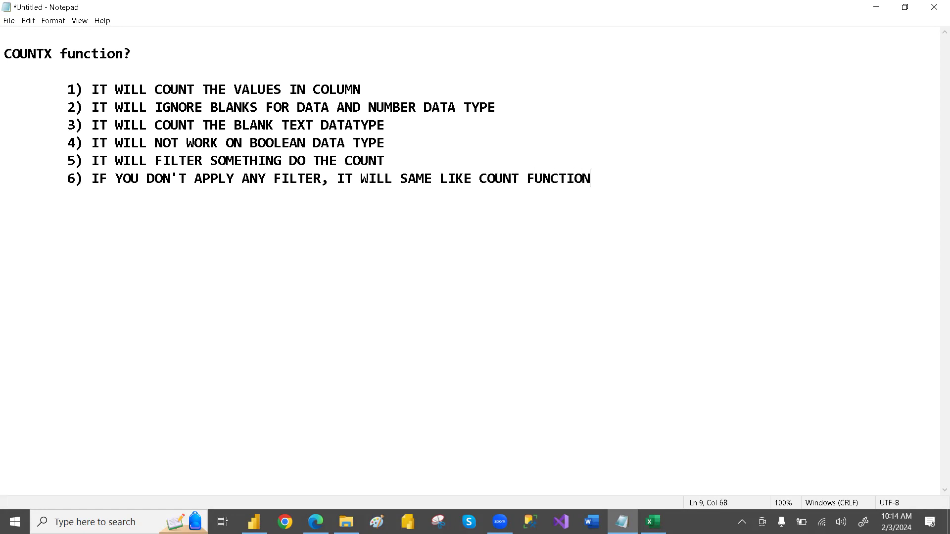
# Add the line "SYNTAX : -- COUNTX(TABLE,EXPRESSION)" below the six numbered notes.
pyautogui.press('Return')
pyautogui.write('SYNTAX : ')
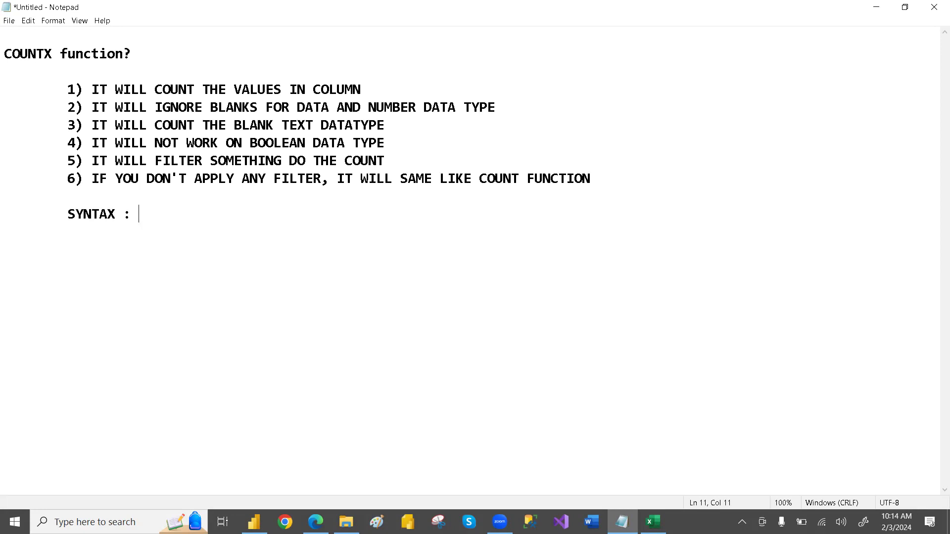
pyautogui.write('-- COUNTX')
pyautogui.write('(TABLE,EXP')
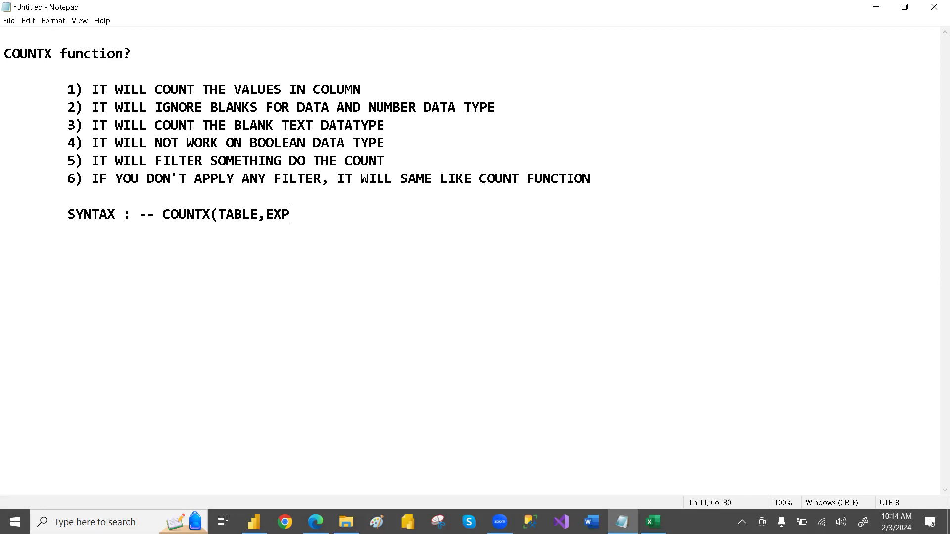
pyautogui.write('RESSIOJN')
pyautogui.press('BackSpace')
pyautogui.press('BackSpace')
pyautogui.write('N)')
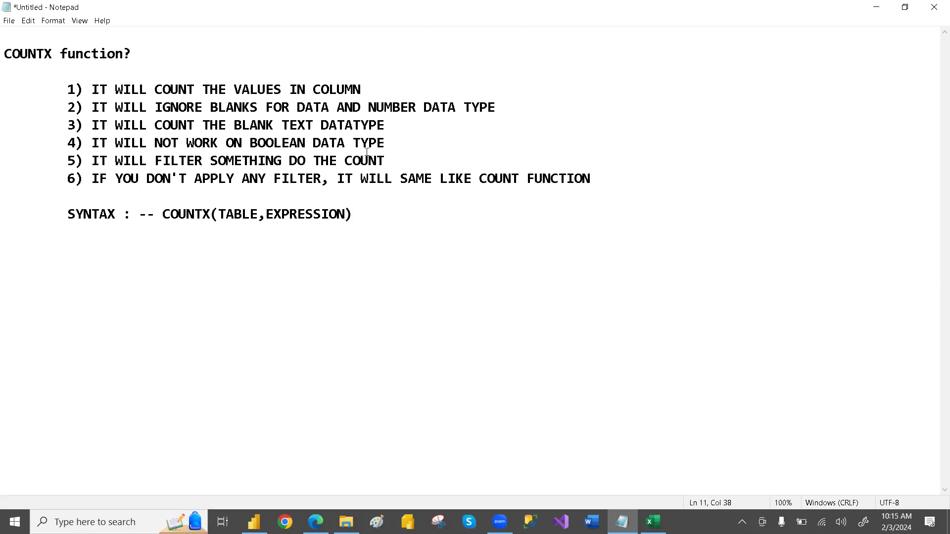
pyautogui.moveTo(55, 213); pyautogui.dragTo(350, 216)
pyautogui.click(377, 220)
# Add the line "FILTER(TABLE, FILTEREXPRESSION)" under the syntax line and compare it with the COUNTX syntax.
pyautogui.press('Return')
pyautogui.press('Return')
pyautogui.press('Tab')
pyautogui.moveTo(221, 209); pyautogui.dragTo(258, 214)
pyautogui.click(155, 256)
pyautogui.write('FILTER(TABL')
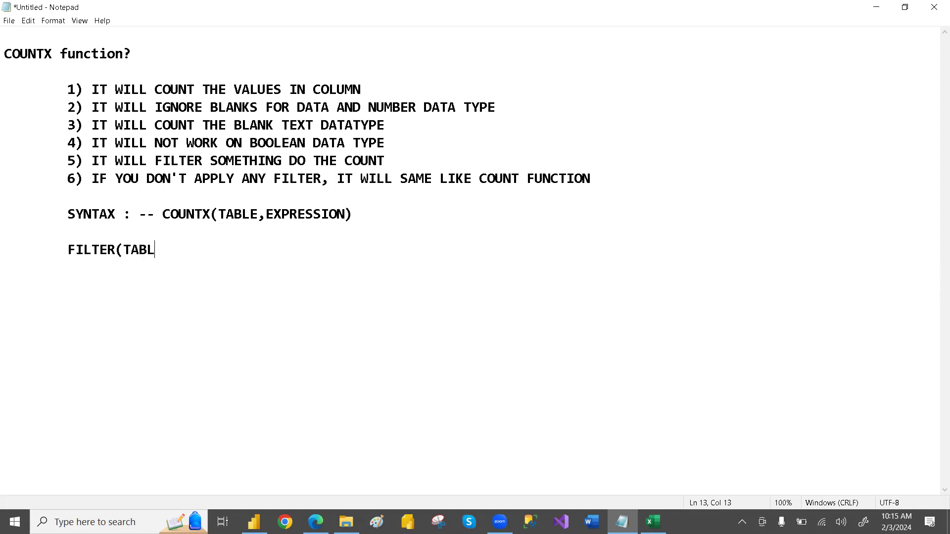
pyautogui.write('E, FILTEREXPRESSION')
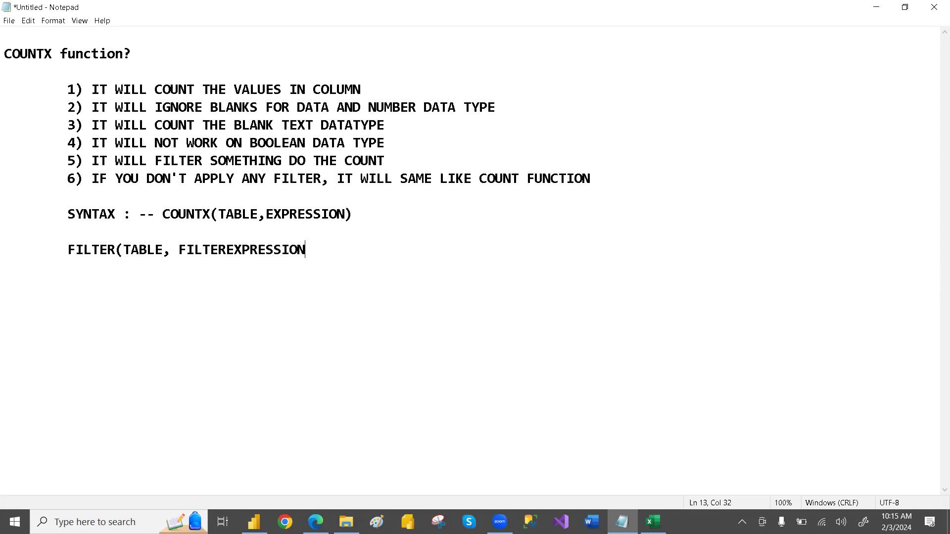
pyautogui.write(')')
pyautogui.moveTo(62, 249); pyautogui.dragTo(335, 241)
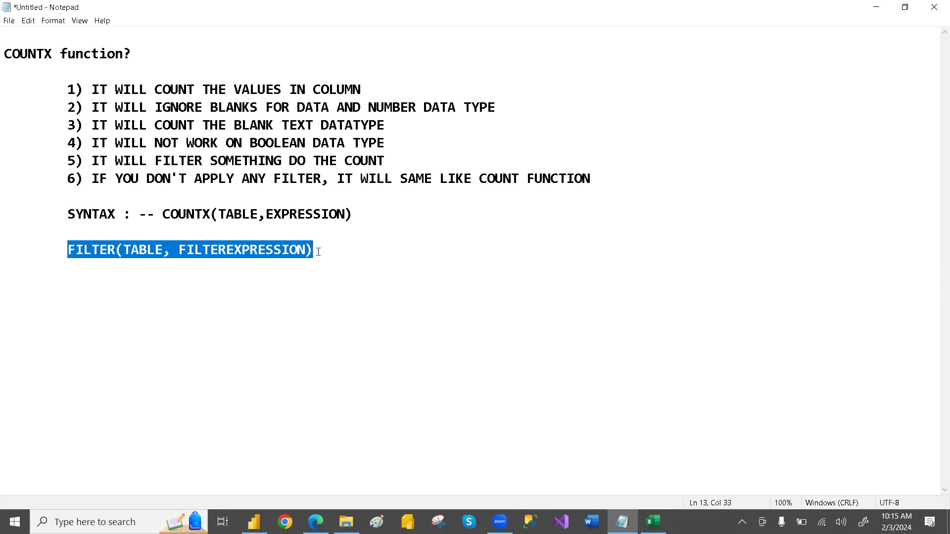
pyautogui.click(318, 252)
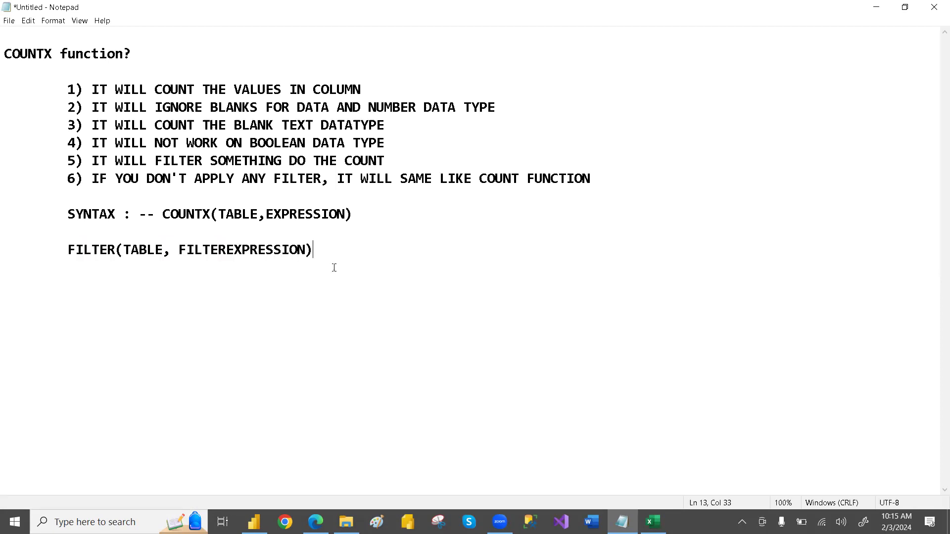
pyautogui.moveTo(162, 214); pyautogui.dragTo(352, 214)
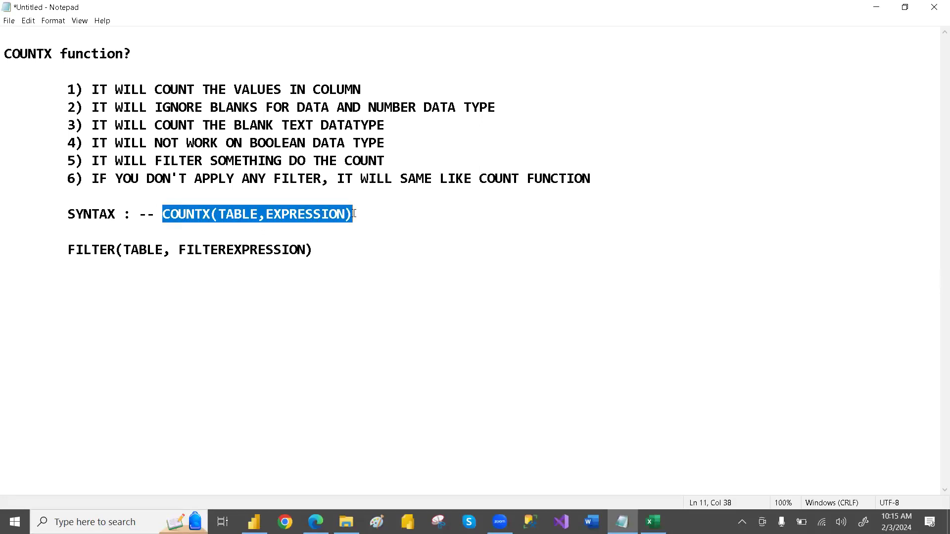
pyautogui.click(354, 213)
pyautogui.moveTo(354, 214); pyautogui.dragTo(157, 214)
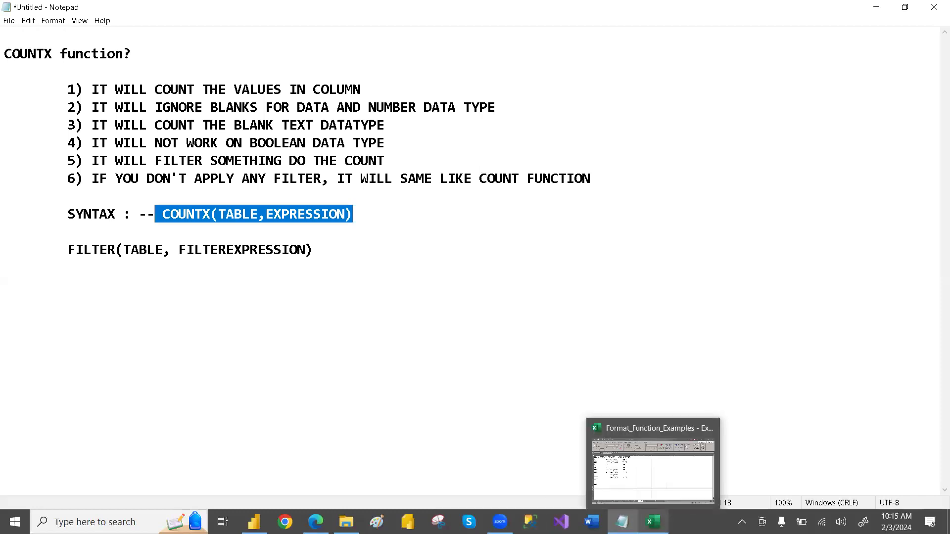
# Switch to Excel and examine the PRODNAME, PRICE, DATE and ONLINE ORDER columns, including the blank cells in PRICE and DATE.
pyautogui.click(653, 522)
pyautogui.moveTo(54, 148); pyautogui.dragTo(260, 346)
pyautogui.moveTo(32, 168); pyautogui.dragTo(38, 266)
pyautogui.moveTo(120, 173); pyautogui.dragTo(123, 246)
pyautogui.moveTo(174, 171); pyautogui.dragTo(173, 264)
pyautogui.moveTo(264, 171); pyautogui.dragTo(255, 267)
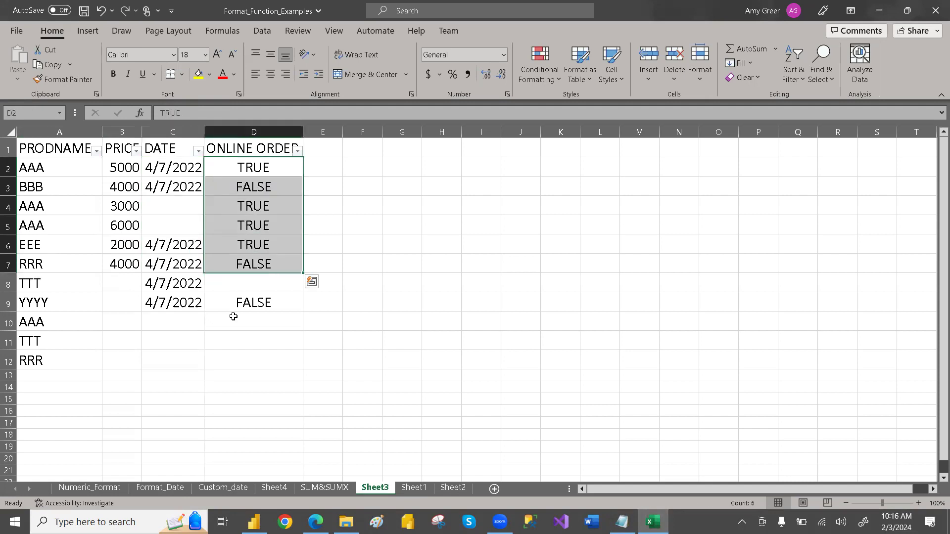
pyautogui.moveTo(121, 167); pyautogui.dragTo(123, 328)
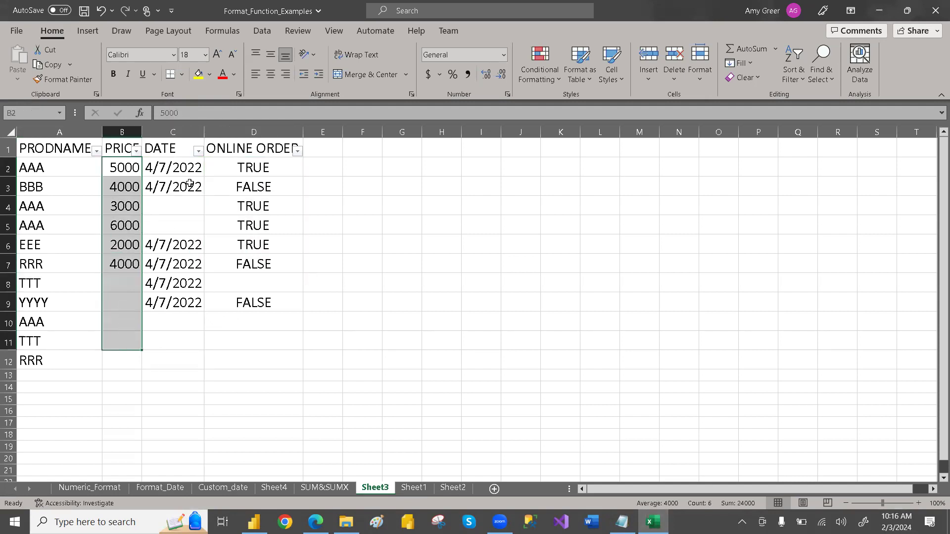
pyautogui.moveTo(180, 170); pyautogui.dragTo(184, 311)
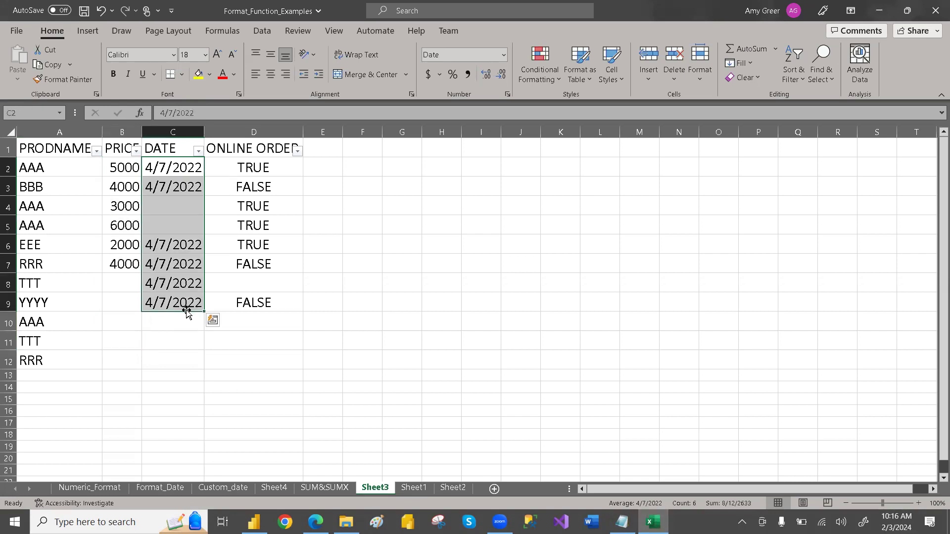
# Return to Notepad and review the six numbered COUNTX notes.
pyautogui.hotkey('alt', 'Tab')
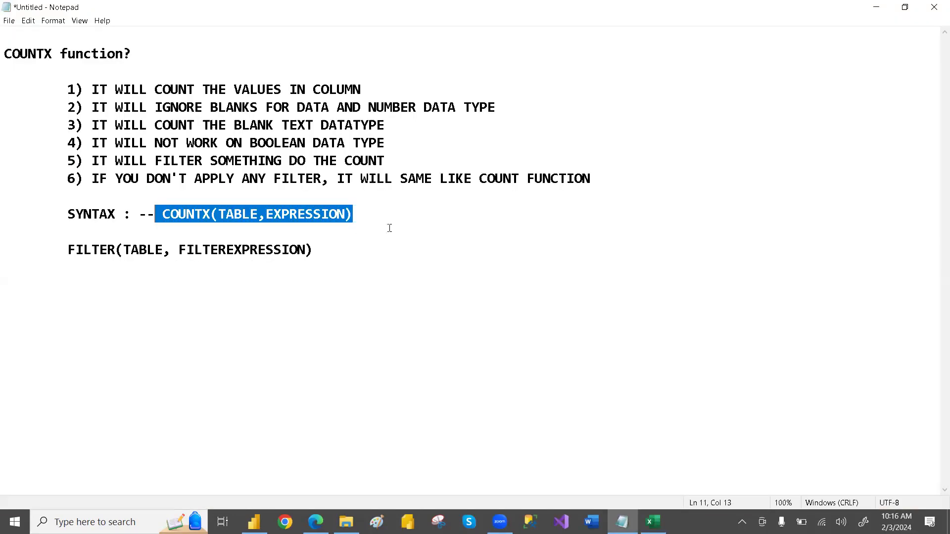
pyautogui.moveTo(68, 91); pyautogui.dragTo(366, 182)
pyautogui.click(366, 182)
pyautogui.click(361, 225)
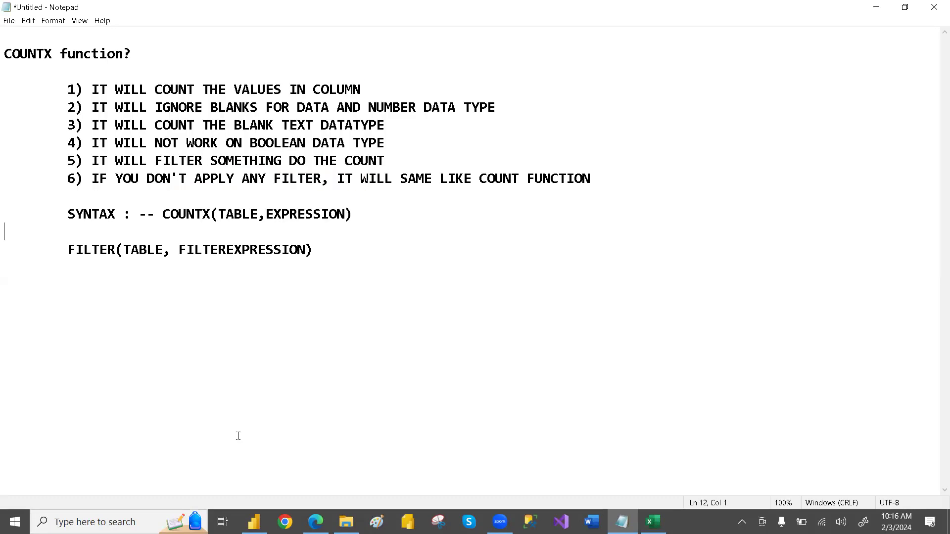
# Switch to Power BI Desktop and add a new blank report page.
pyautogui.click(254, 522)
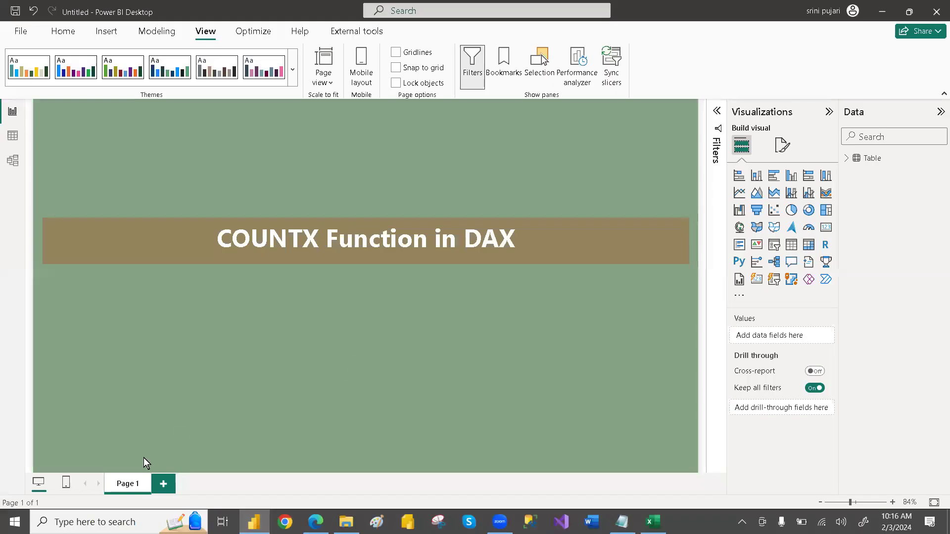
pyautogui.click(162, 485)
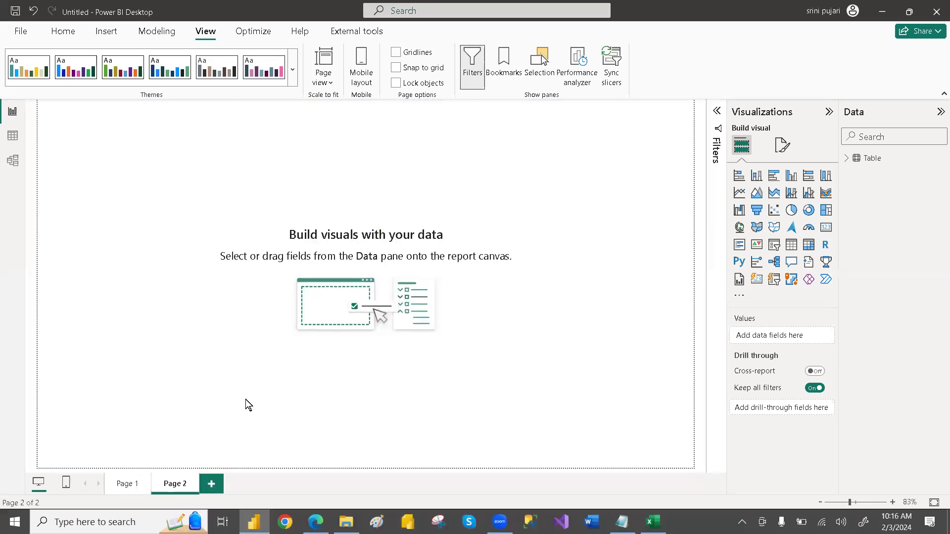
# Create a measure in Table named COUNTX_NUMBER and start its formula with COUNTX('Table',.
pyautogui.click(849, 160)
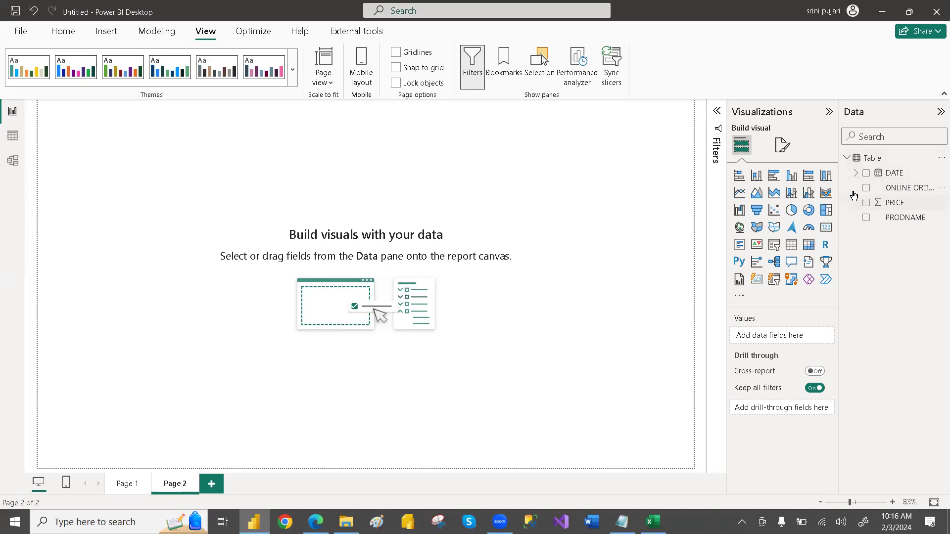
pyautogui.rightClick(871, 160)
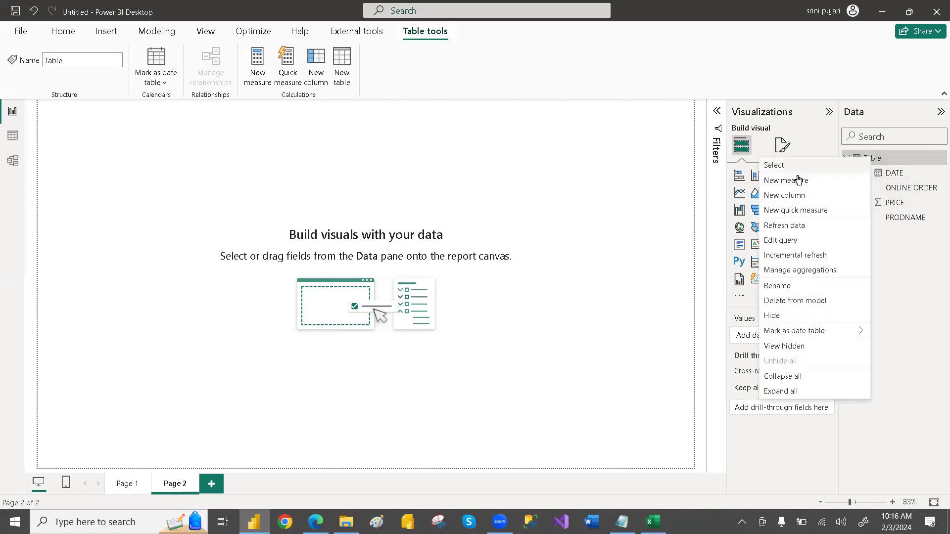
pyautogui.click(616, 183)
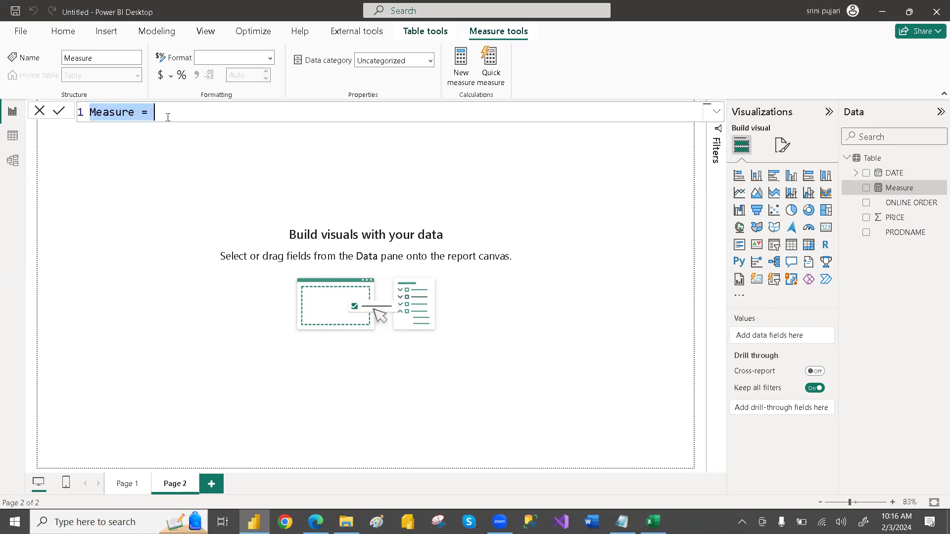
pyautogui.write('COUNTX')
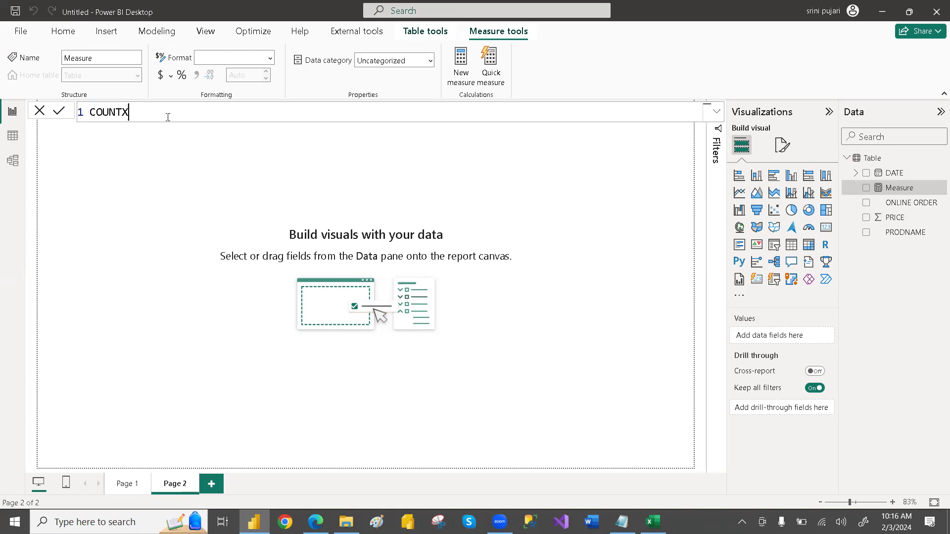
pyautogui.write('_NUMBER = COUNT')
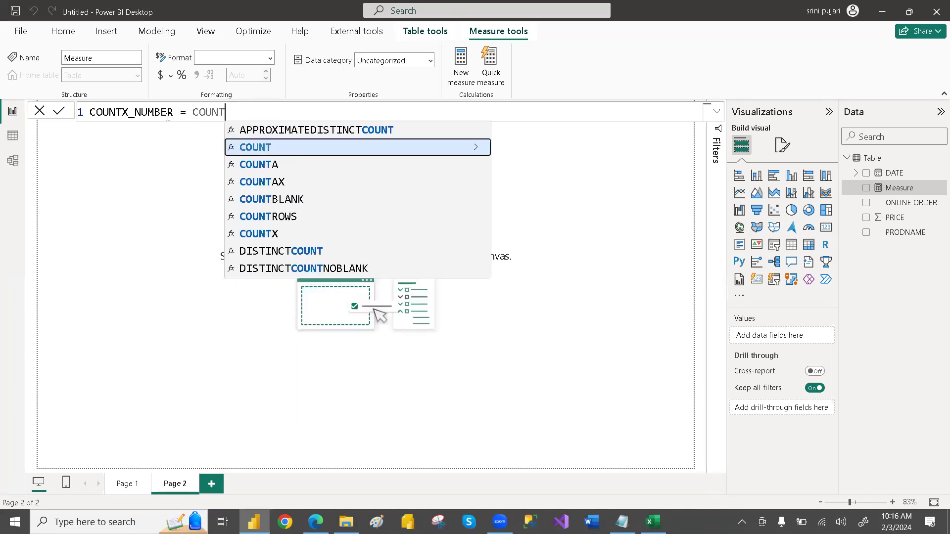
pyautogui.press('Down')
pyautogui.press('Down')
pyautogui.press('Down')
pyautogui.press('Down')
pyautogui.press('Down')
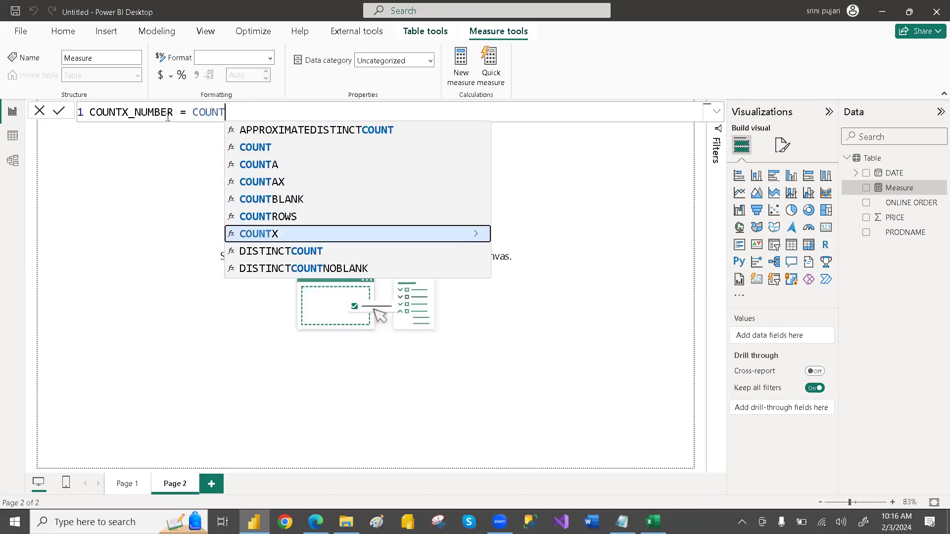
pyautogui.press('Tab')
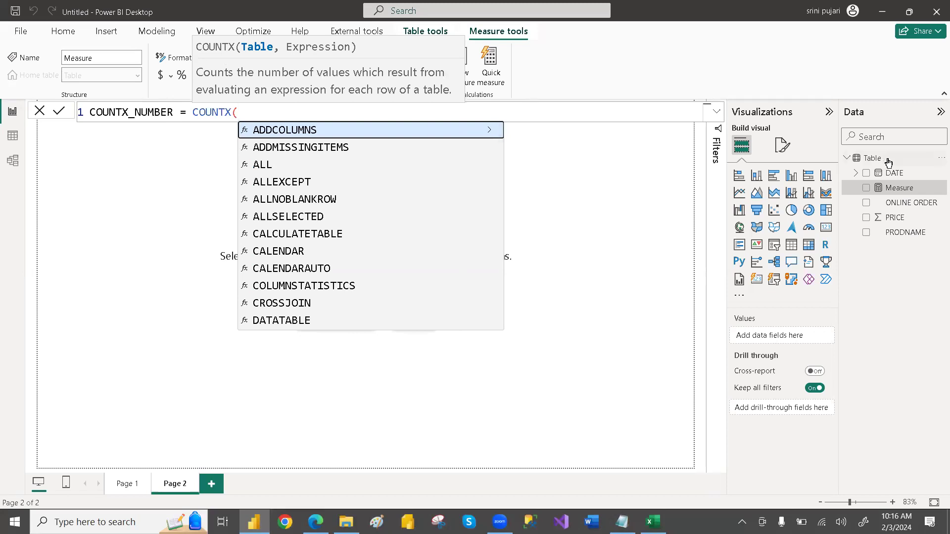
pyautogui.write('TAB')
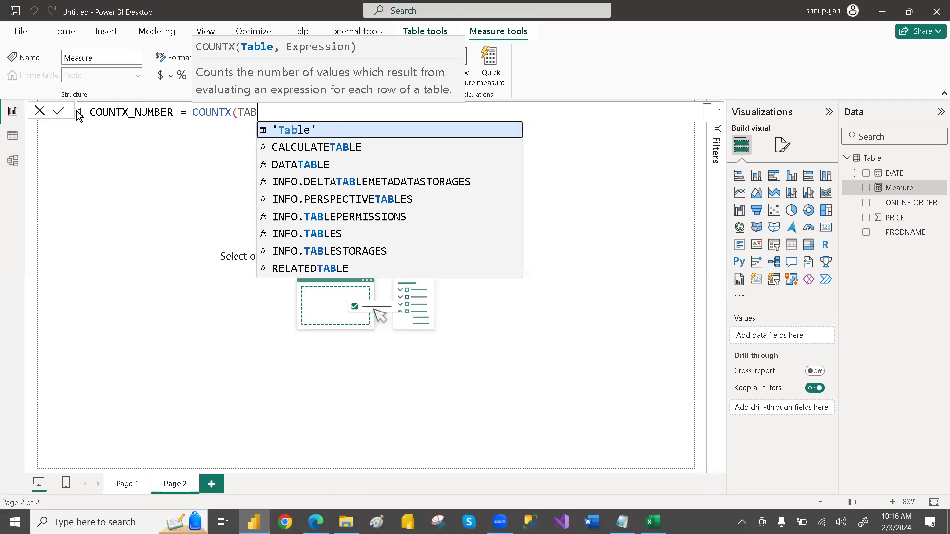
pyautogui.press('Tab')
pyautogui.write(',')
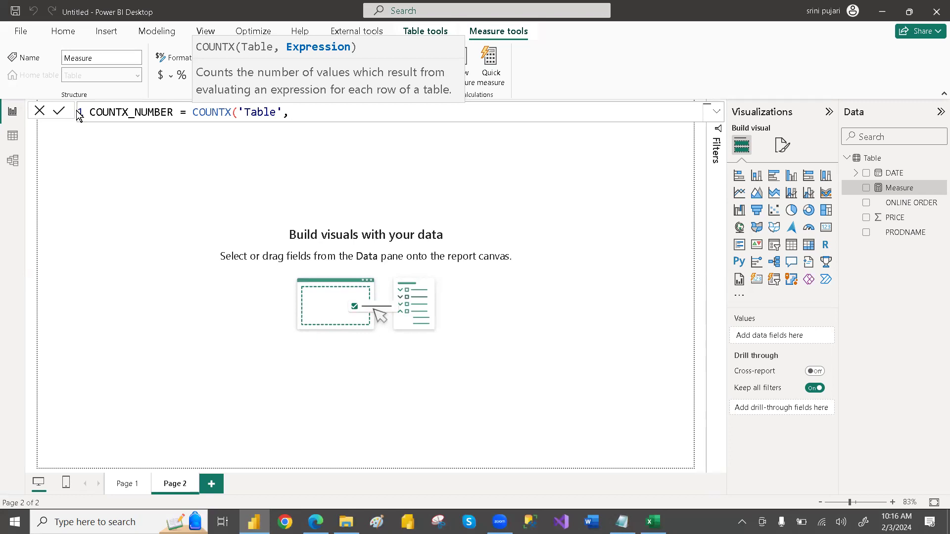
pyautogui.write('DATE')
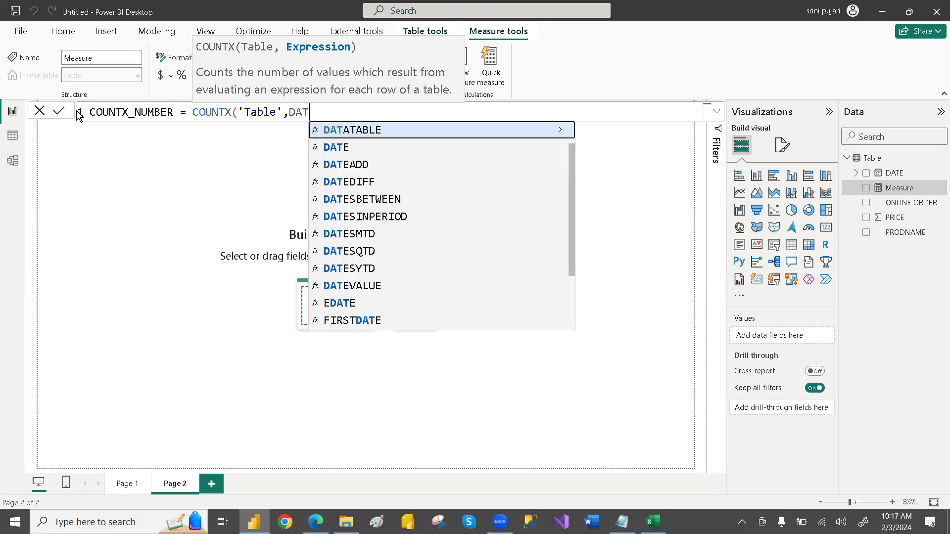
pyautogui.press('BackSpace')
pyautogui.press('BackSpace')
pyautogui.press('BackSpace')
pyautogui.press('BackSpace')
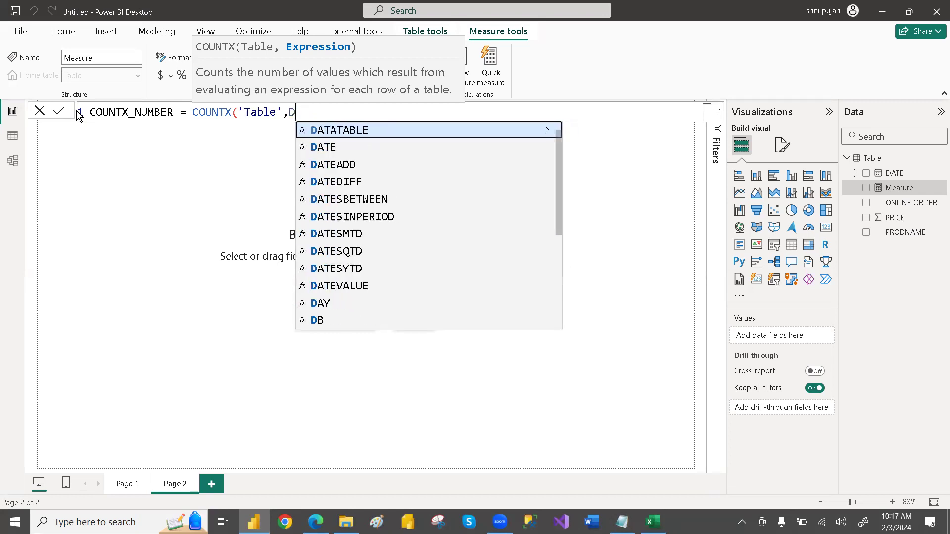
# Complete the COUNTX_NUMBER formula with the 'Table'[DATE] column as its expression and commit the measure.
pyautogui.write('TABL')
pyautogui.press('Down')
pyautogui.press('Tab')
pyautogui.write(')')
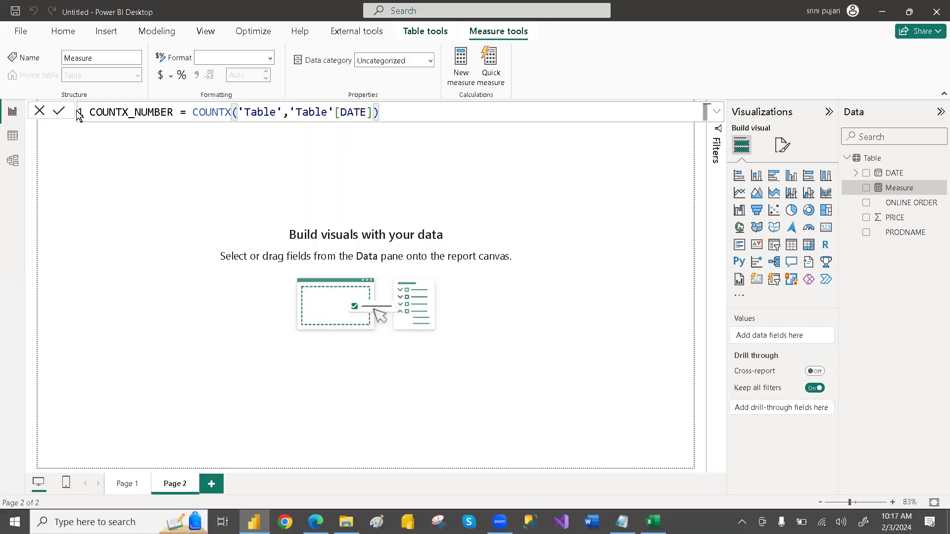
pyautogui.press('Return')
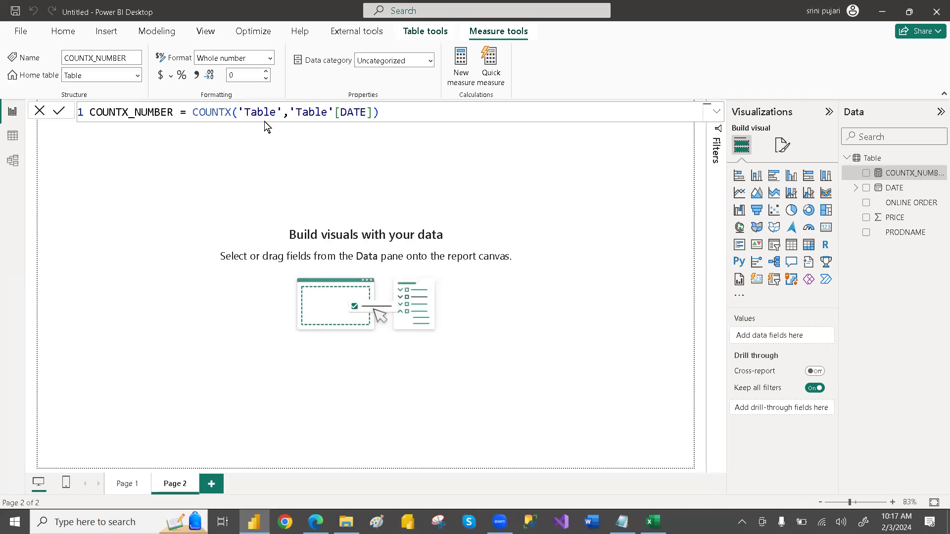
# Show COUNTX_NUMBER in a table visual, made wide and short and moved in from the page's upper-left corner.
pyautogui.click(866, 174)
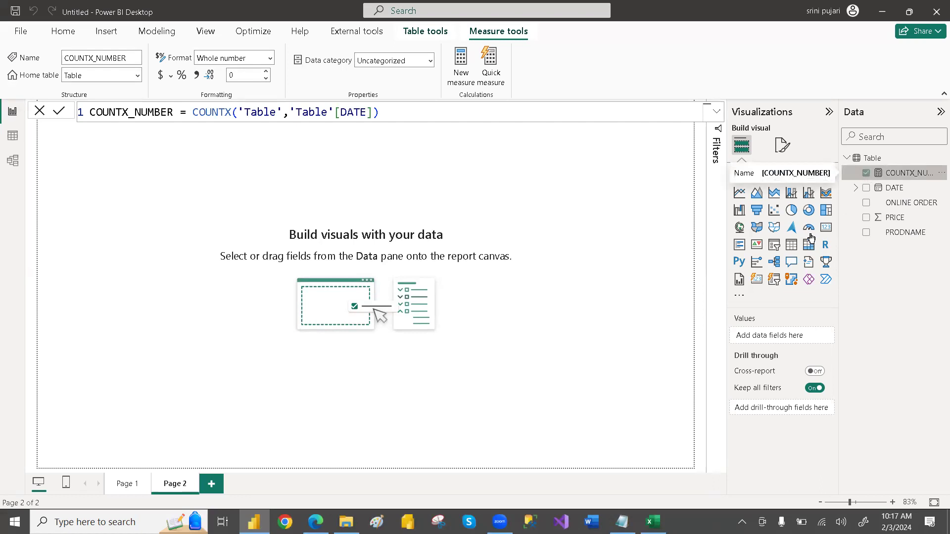
pyautogui.click(790, 251)
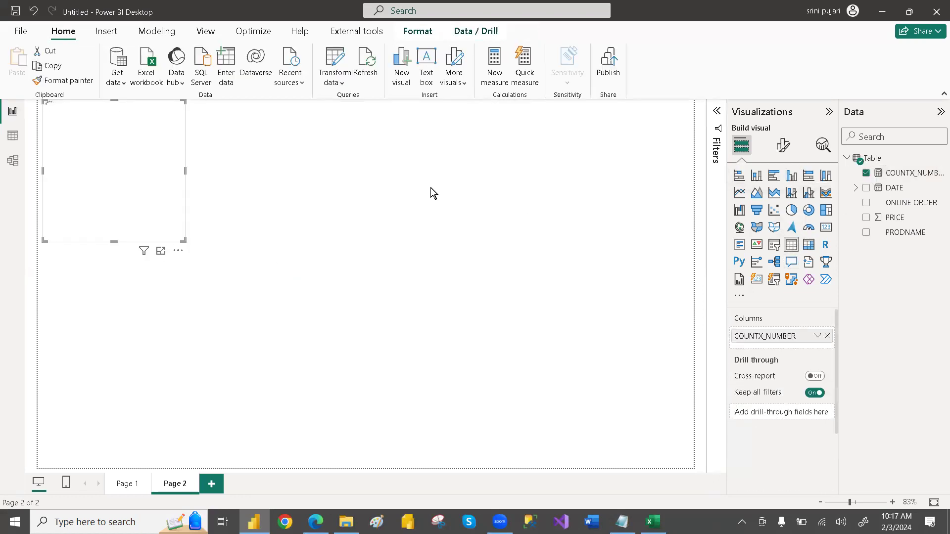
pyautogui.moveTo(149, 201); pyautogui.dragTo(215, 232)
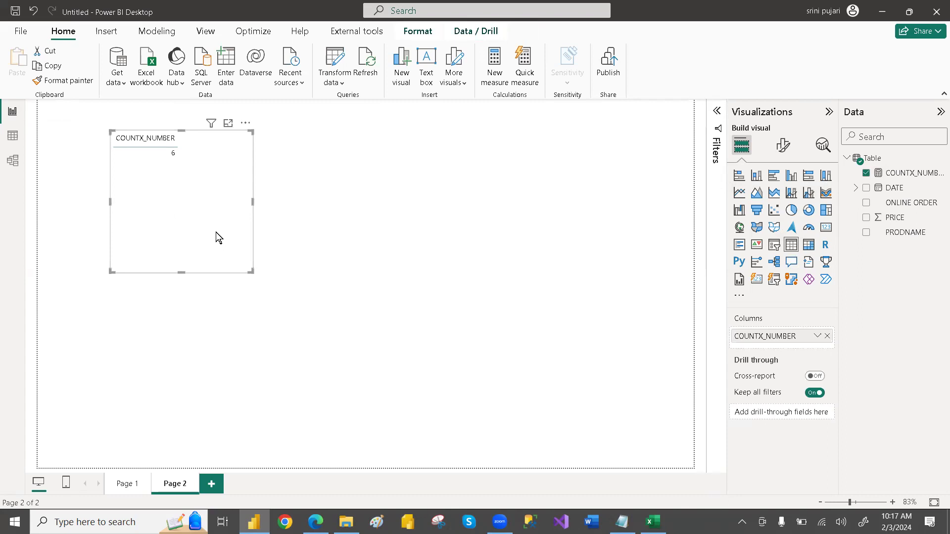
pyautogui.keyDown('ctrl'); pyautogui.scroll(4, 215, 233); pyautogui.keyUp('ctrl')
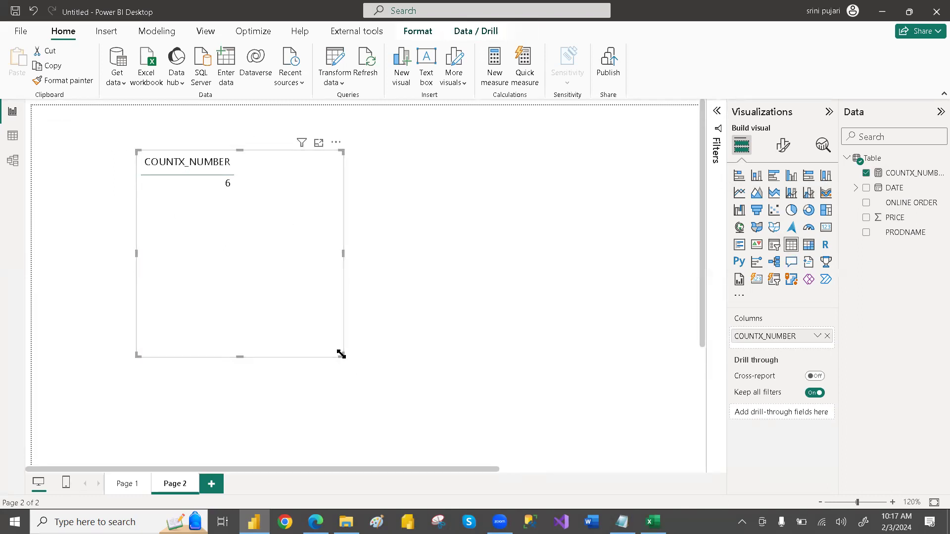
pyautogui.moveTo(330, 317); pyautogui.dragTo(446, 215)
pyautogui.moveTo(313, 189); pyautogui.dragTo(335, 206)
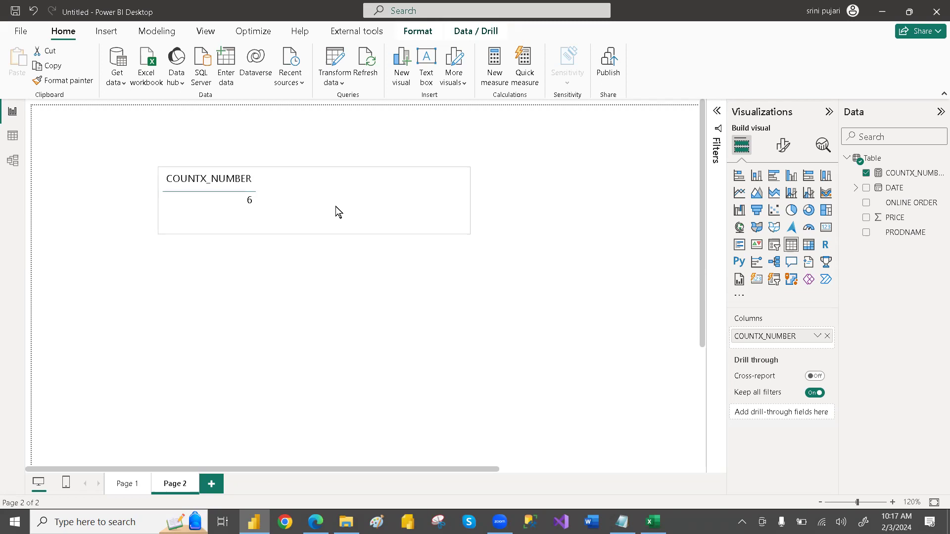
# Review the PRICE and DATE values of Table in the data view and return to the report page.
pyautogui.click(12, 135)
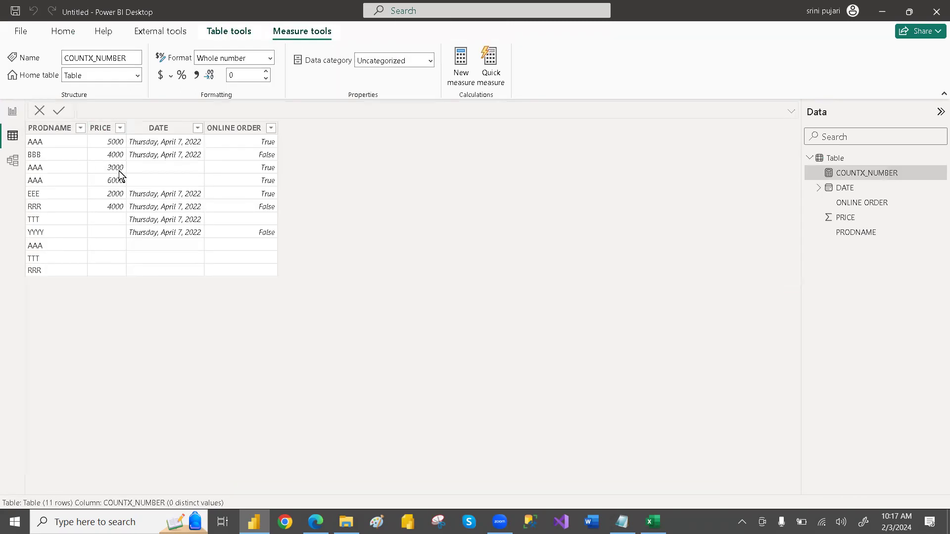
pyautogui.moveTo(127, 143); pyautogui.dragTo(147, 144)
pyautogui.click(11, 112)
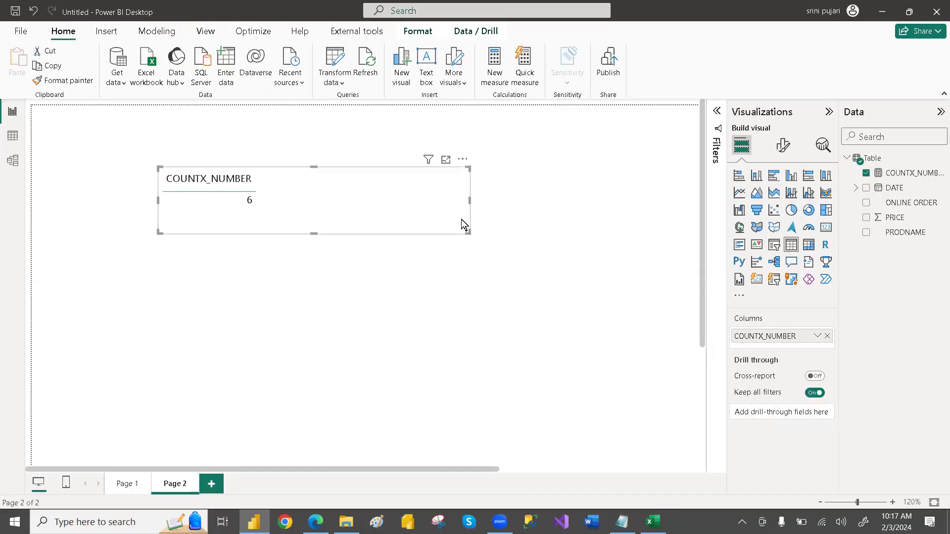
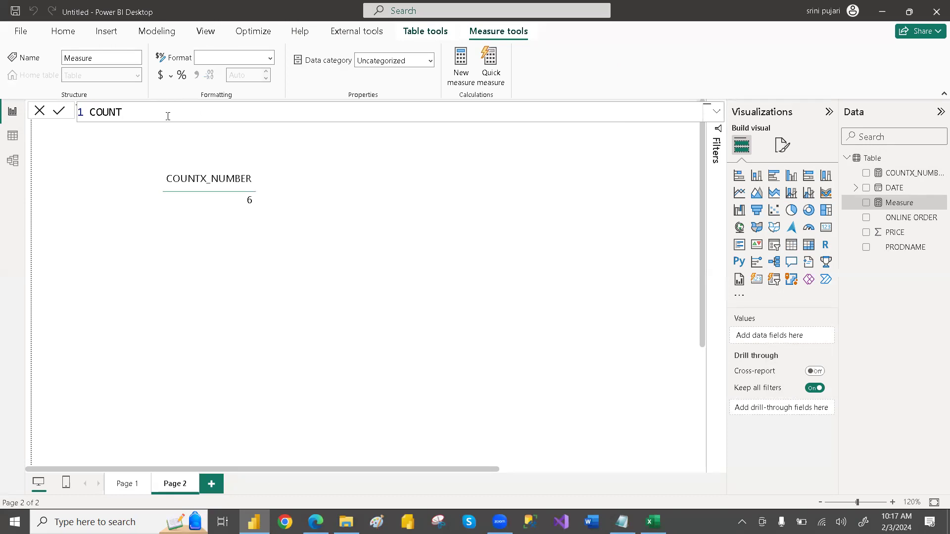
# Create a measure in Table named COUNTX_DATE and start its formula with COUNTX('Table',.
pyautogui.write('X_DATE =')
pyautogui.write(' CO')
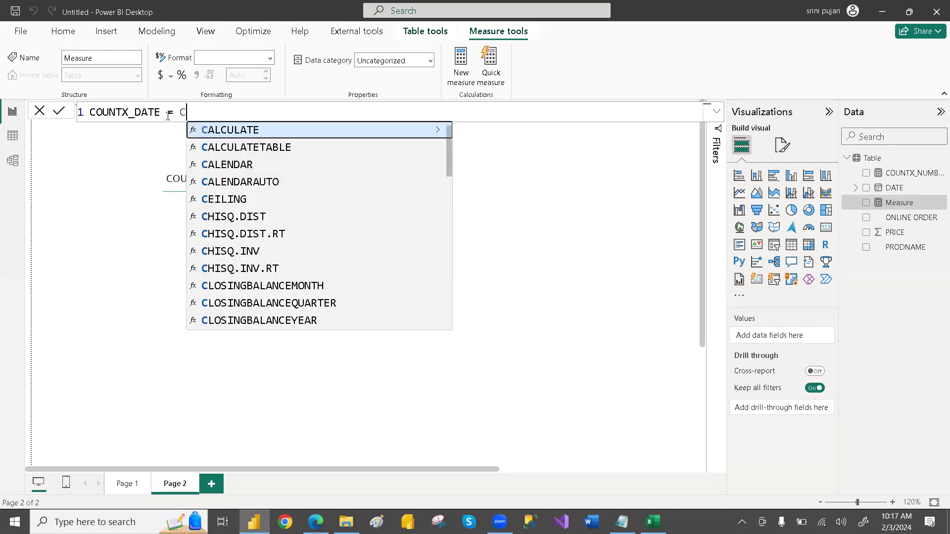
pyautogui.write('UNTD')
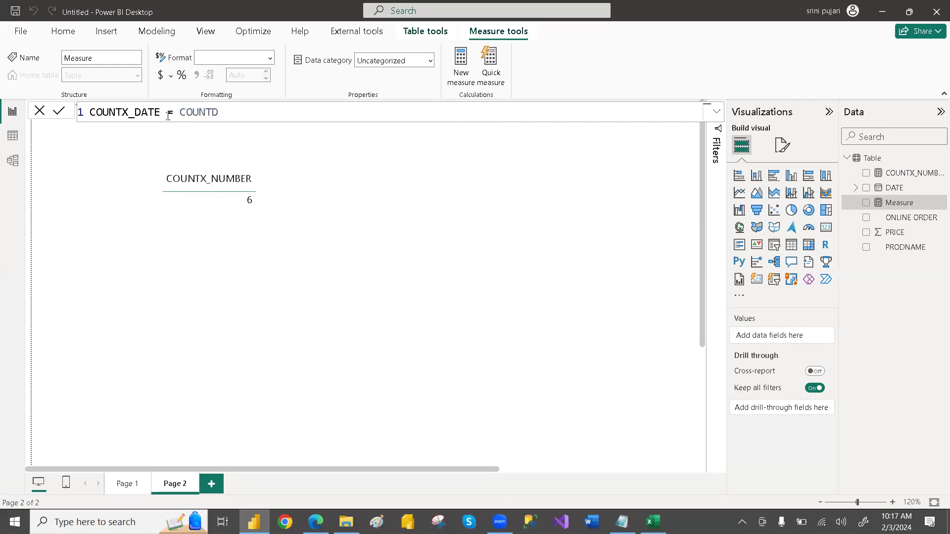
pyautogui.press('BackSpace')
pyautogui.write('X')
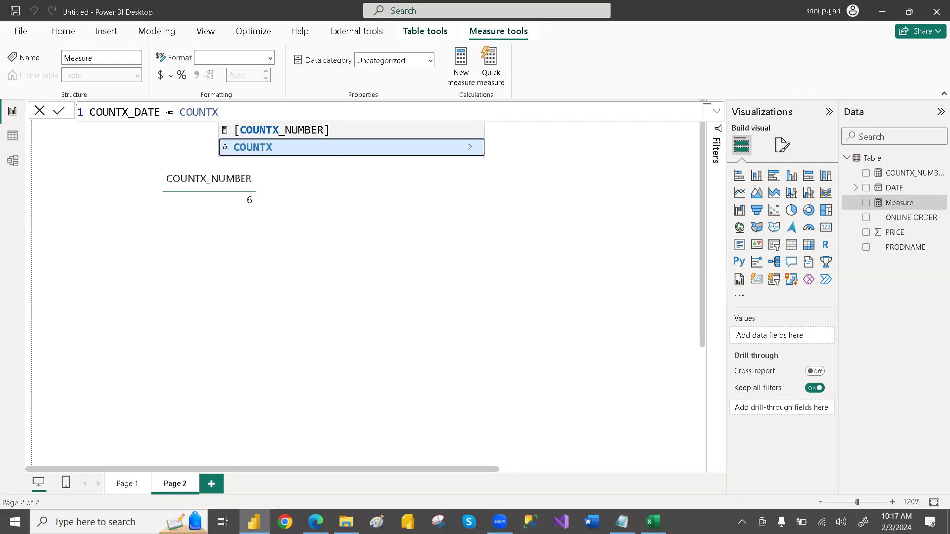
pyautogui.write('(')
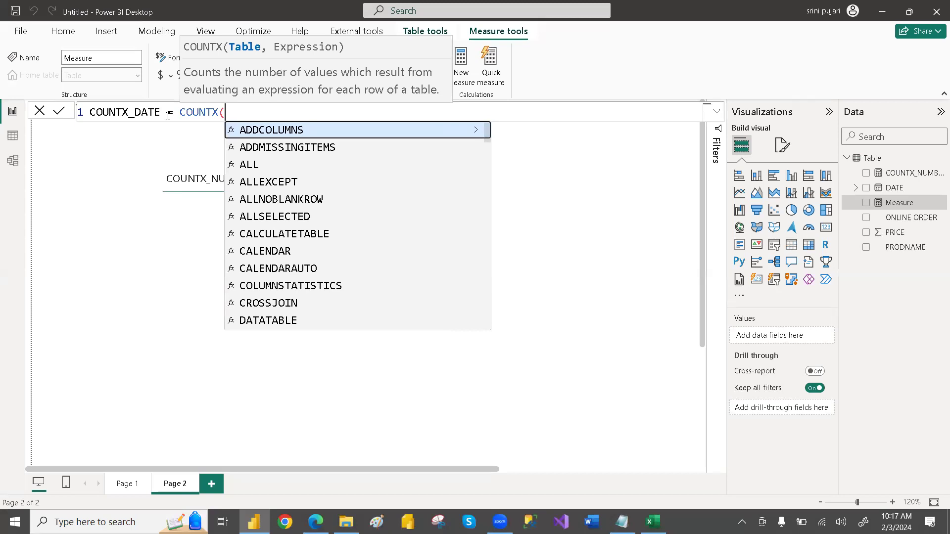
pyautogui.write("'Ta")
pyautogui.press('Tab')
pyautogui.write(',')
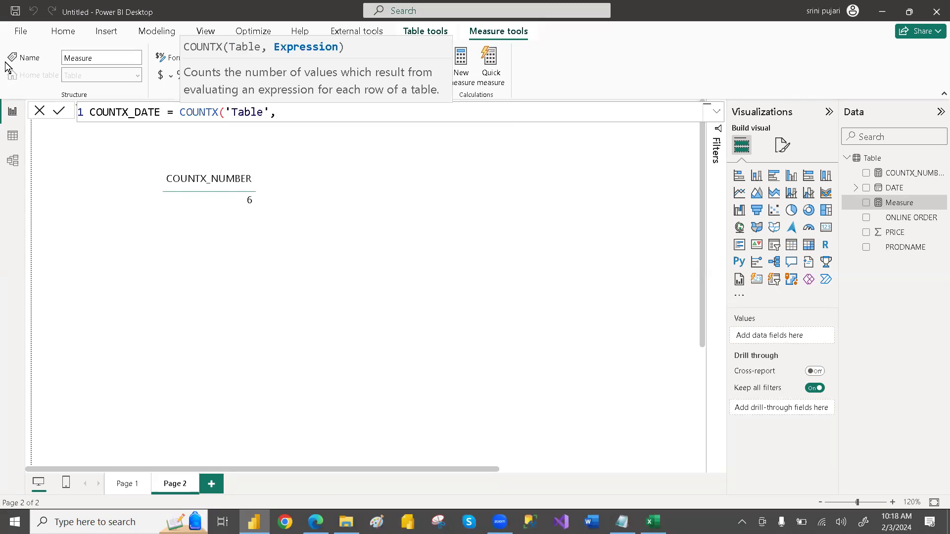
# Complete the COUNTX_DATE formula with the 'Table'[DATE] column as its expression and commit the measure.
pyautogui.write('TAB')
pyautogui.press('Down')
pyautogui.press('Down')
pyautogui.press('Down')
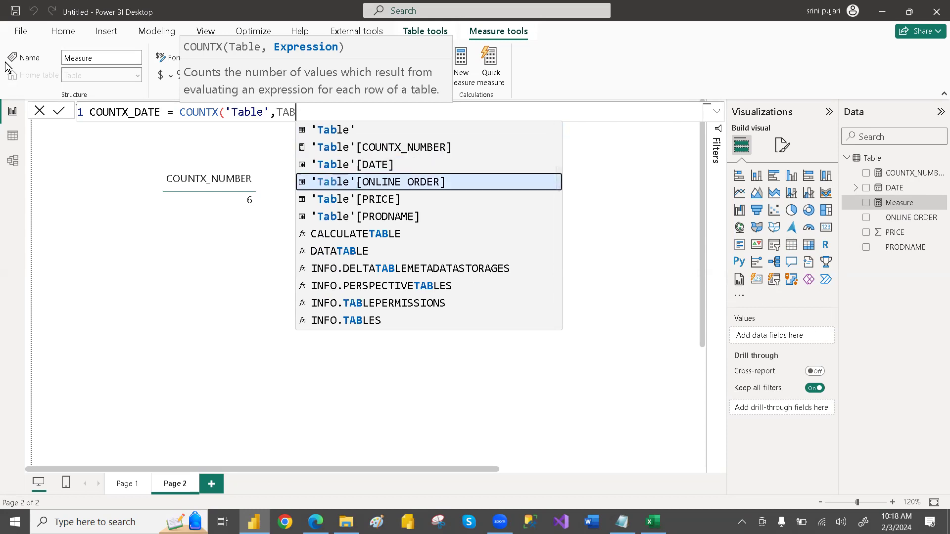
pyautogui.press('Up')
pyautogui.press('Tab')
pyautogui.write(')')
pyautogui.press('Return')
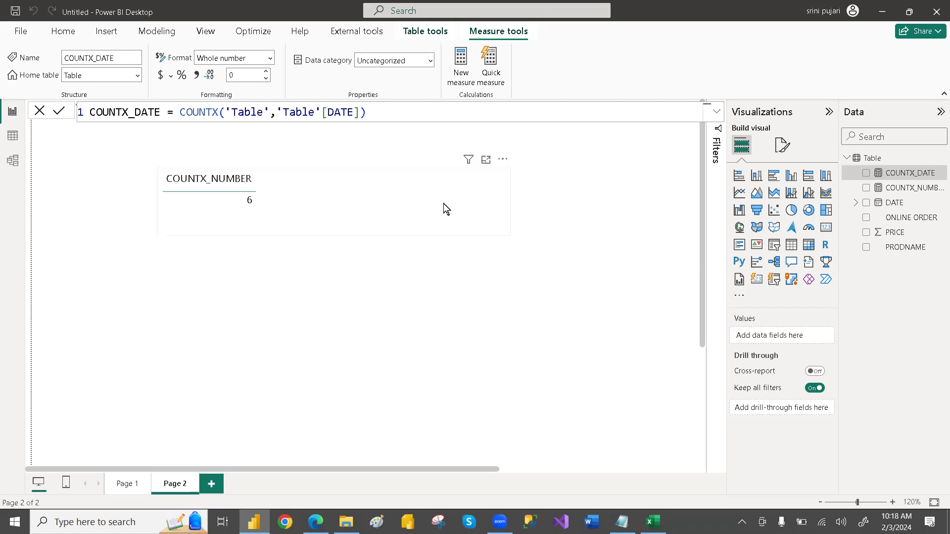
pyautogui.click(866, 173)
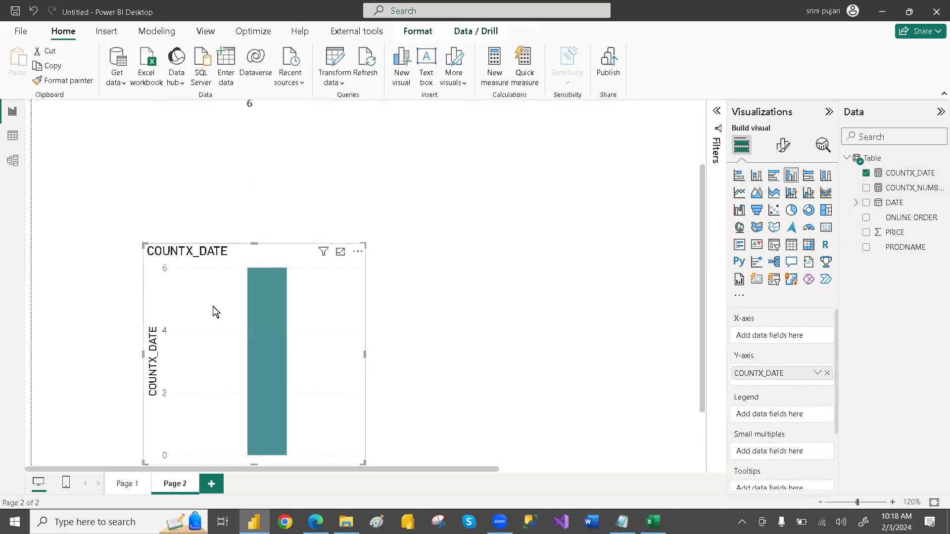
pyautogui.click(357, 251)
pyautogui.click(395, 295)
# Add COUNTX_DATE as a second column of the existing COUNTX_NUMBER table visual.
pyautogui.click(455, 132)
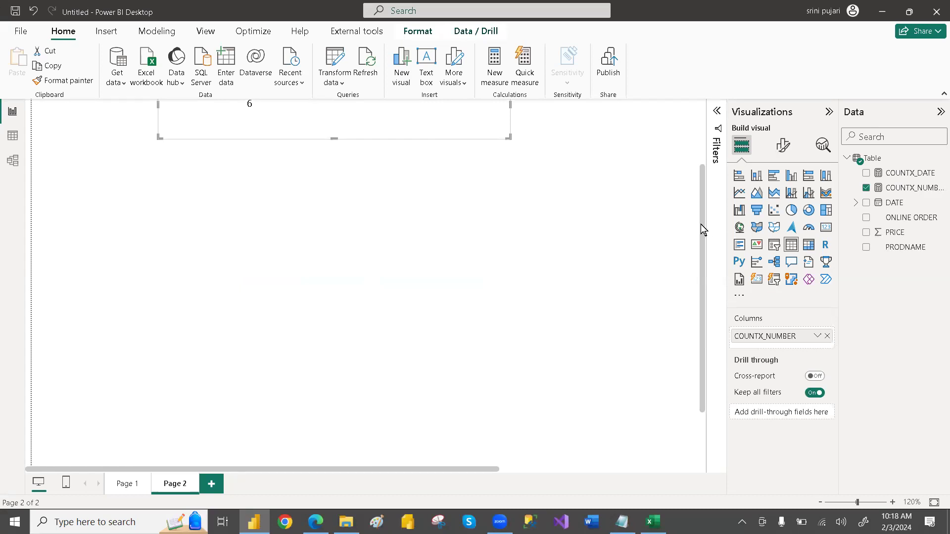
pyautogui.moveTo(703, 228); pyautogui.dragTo(703, 170)
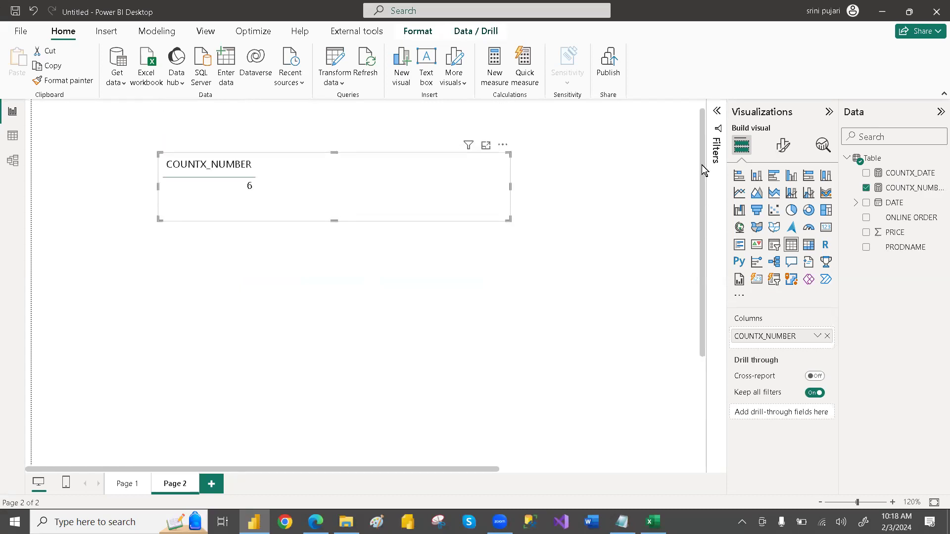
pyautogui.click(866, 174)
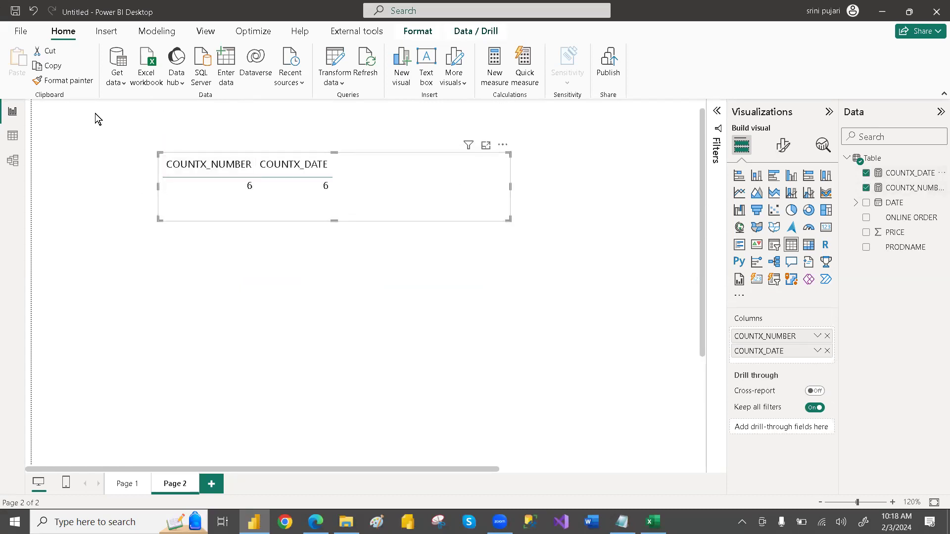
# In Power Query, blank the PRODNAME values in rows 4 to 6 of Table's source data, and close and apply the changes.
pyautogui.click(12, 136)
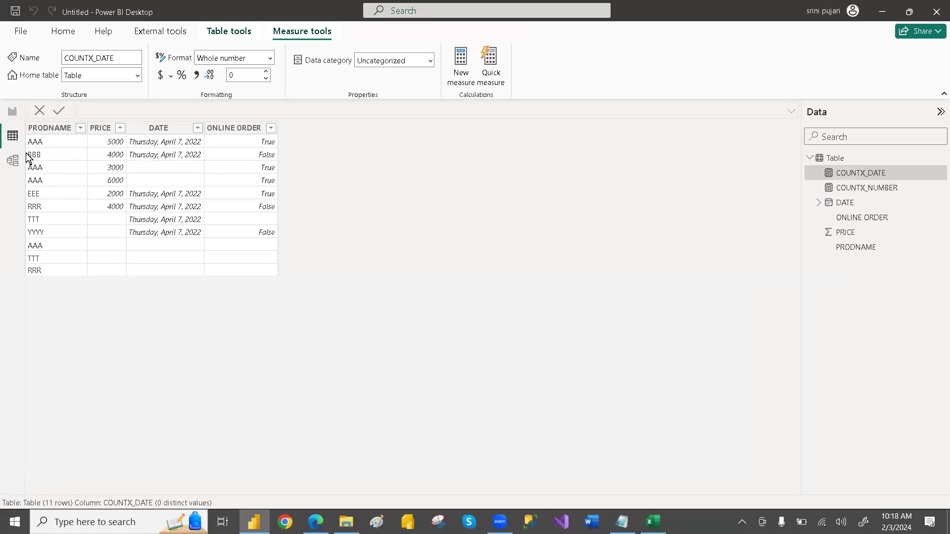
pyautogui.click(13, 111)
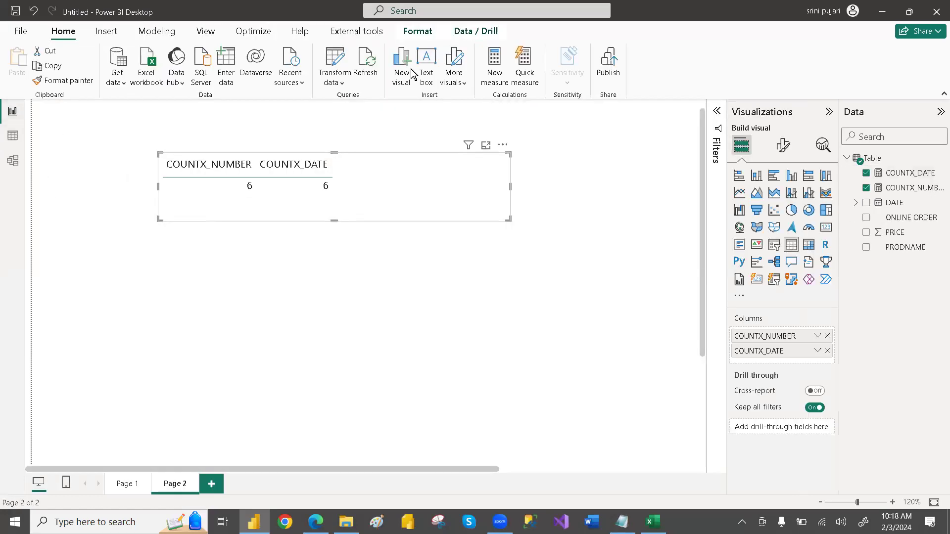
pyautogui.click(342, 83)
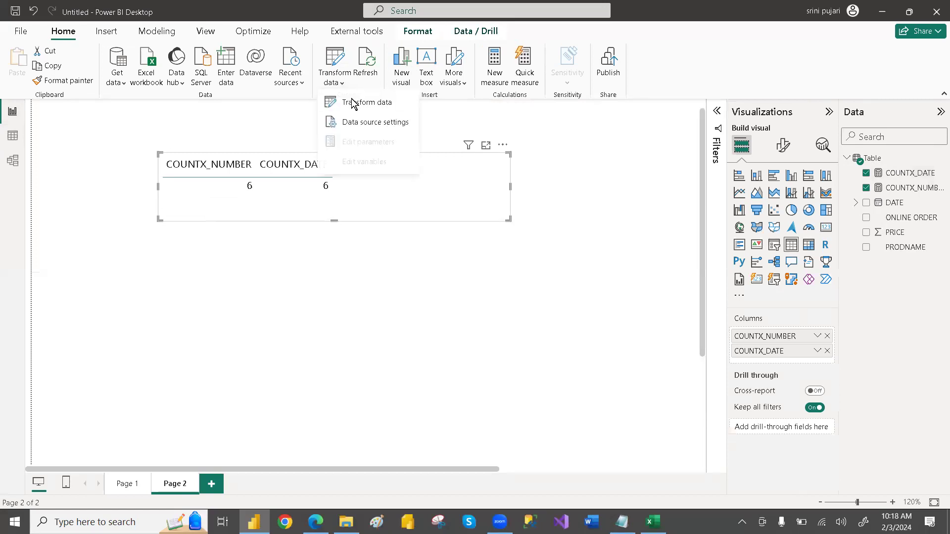
pyautogui.click(356, 103)
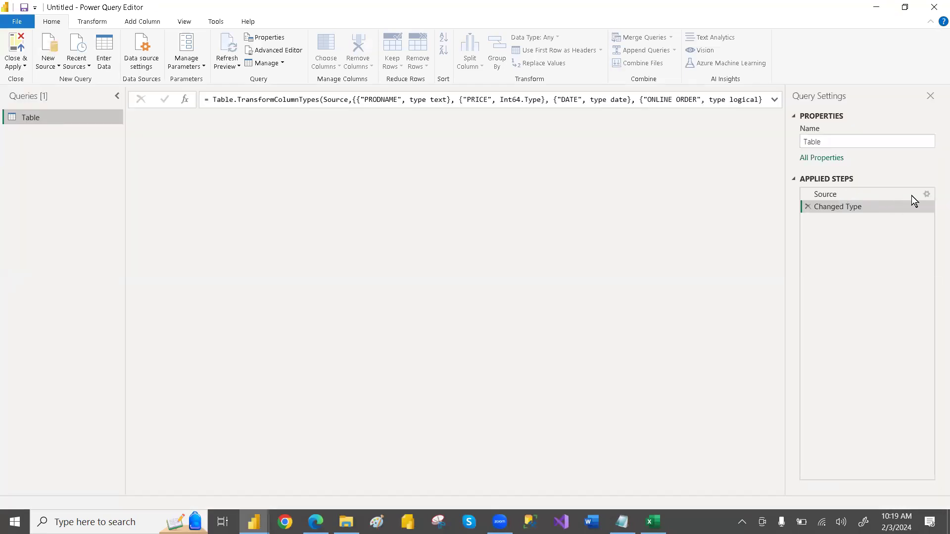
pyautogui.click(925, 194)
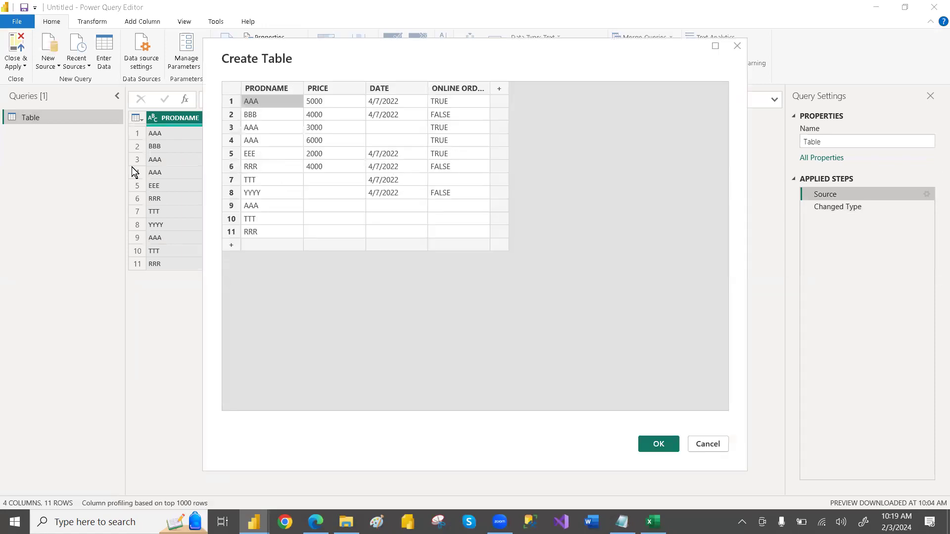
pyautogui.click(253, 165)
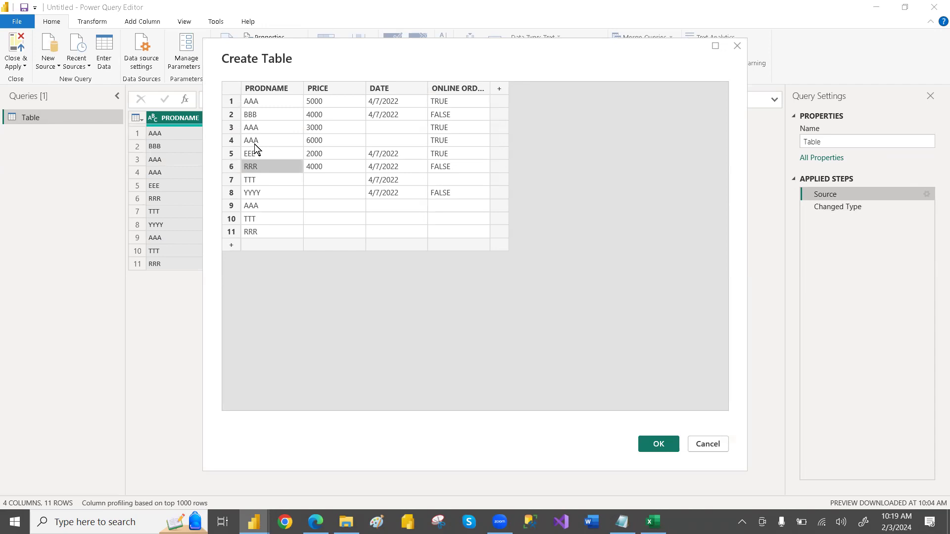
pyautogui.keyDown('shift'); pyautogui.click(255, 141); pyautogui.keyUp('shift')
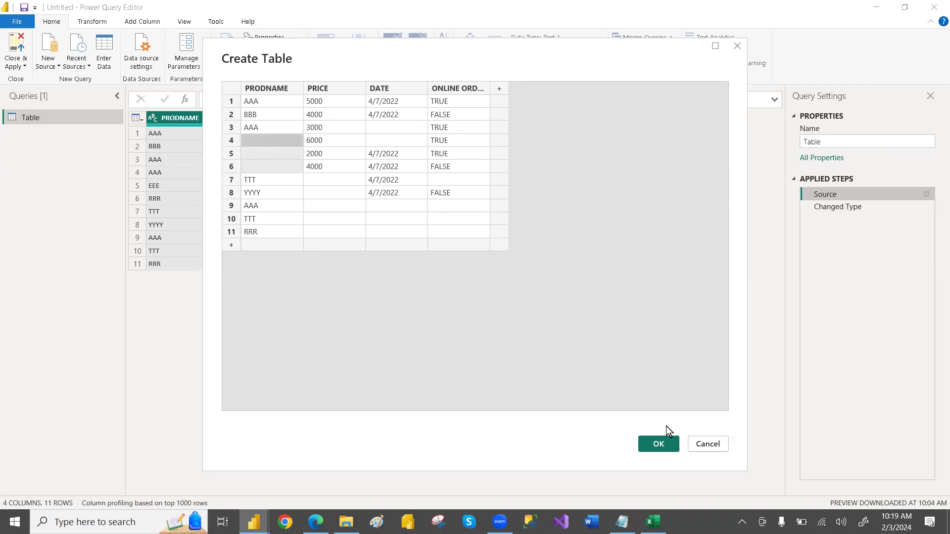
pyautogui.click(663, 444)
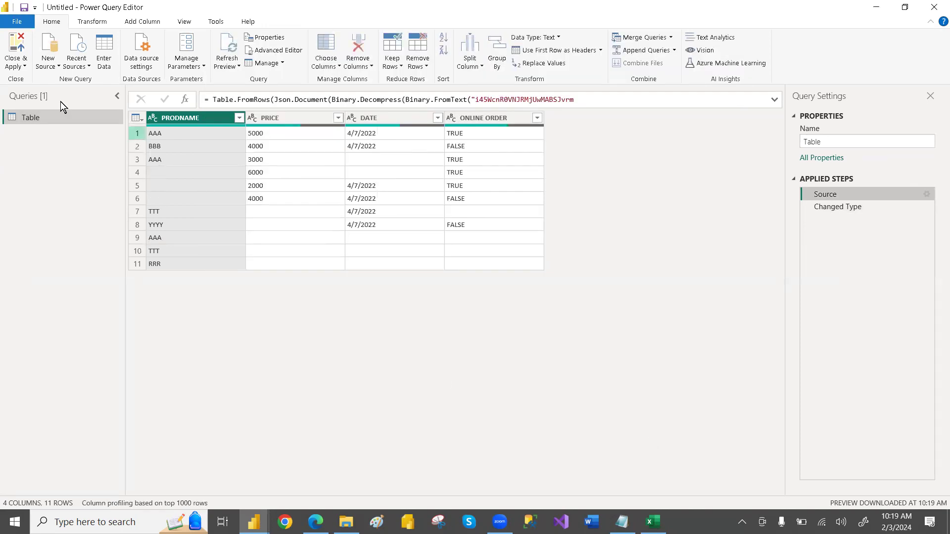
pyautogui.click(16, 67)
pyautogui.click(40, 79)
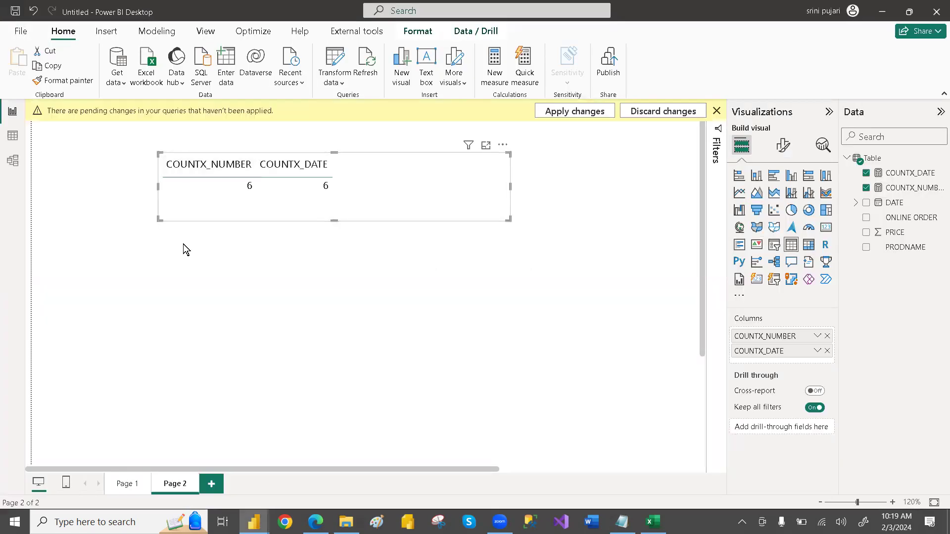
# Switch to Notepad, highlight note 3 about counting blank text values, and return to Power BI Desktop.
pyautogui.hotkey('alt', 'Tab')
pyautogui.hotkey('alt', 'Tab')
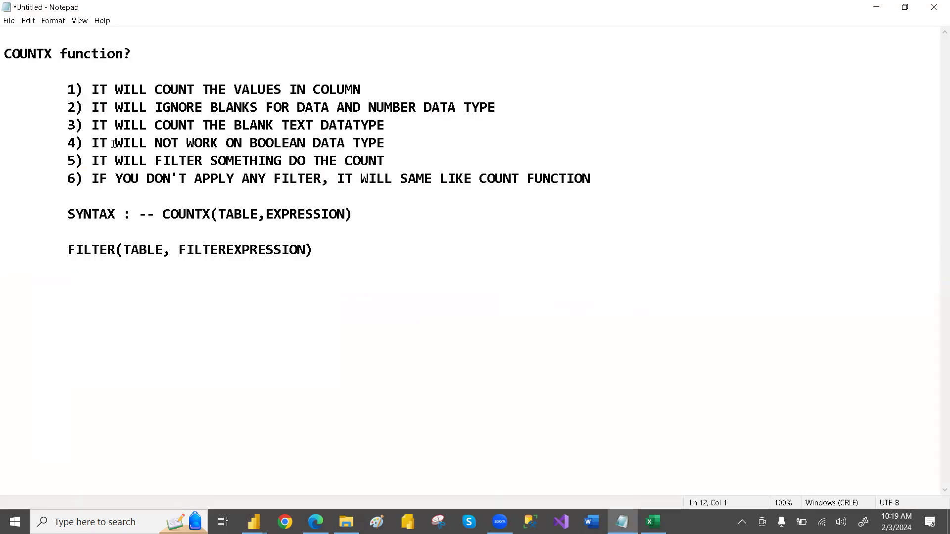
pyautogui.moveTo(95, 127); pyautogui.dragTo(385, 125)
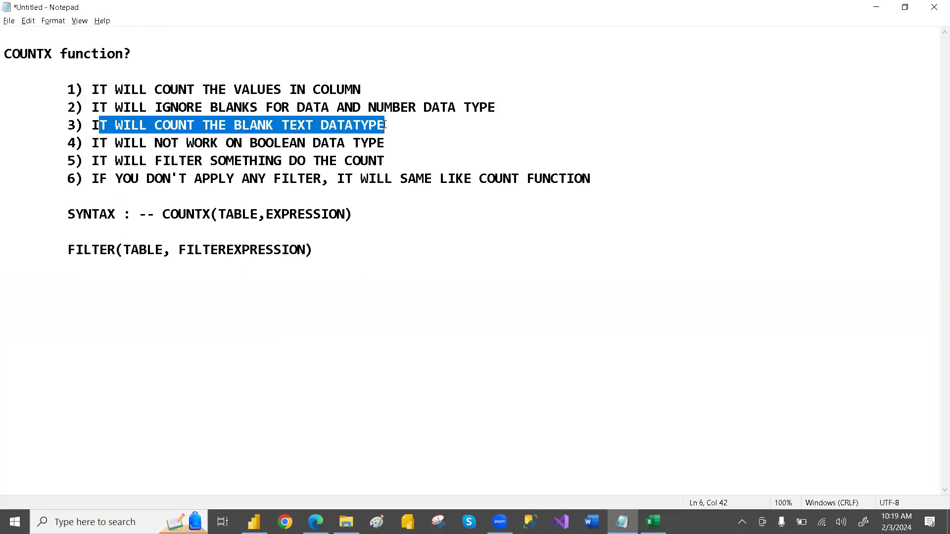
pyautogui.hotkey('alt', 'Tab')
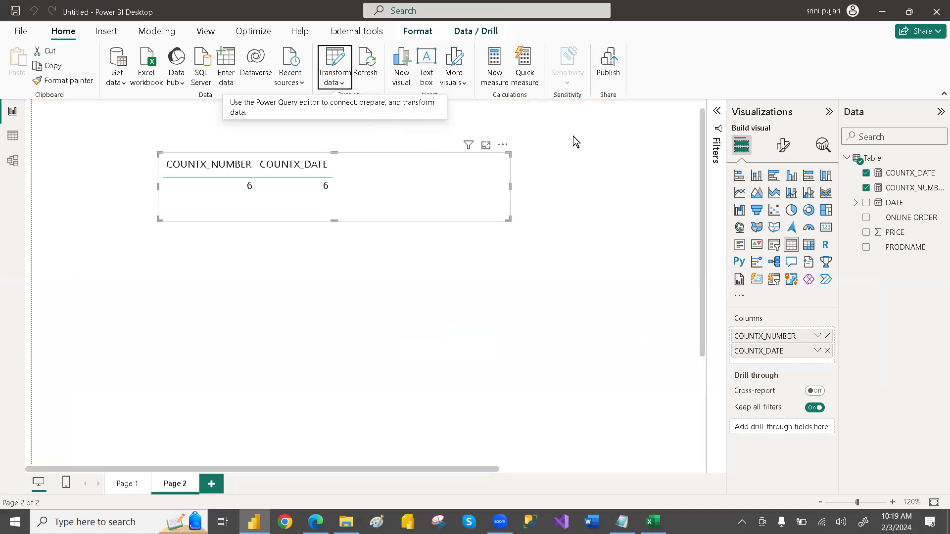
# Create a measure in Table named COUNTX_TEXT and start its formula with COUNTX('Table'.
pyautogui.click(520, 104)
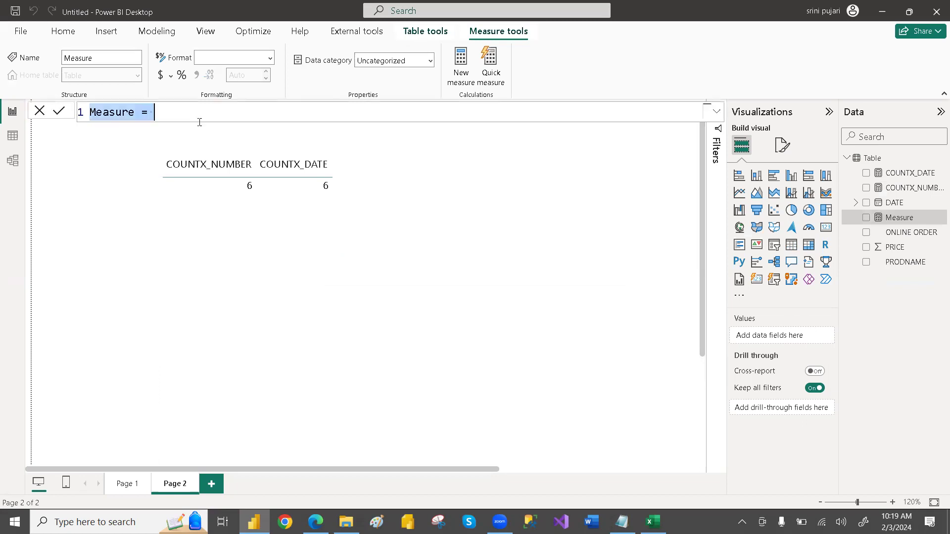
pyautogui.write('COUNT')
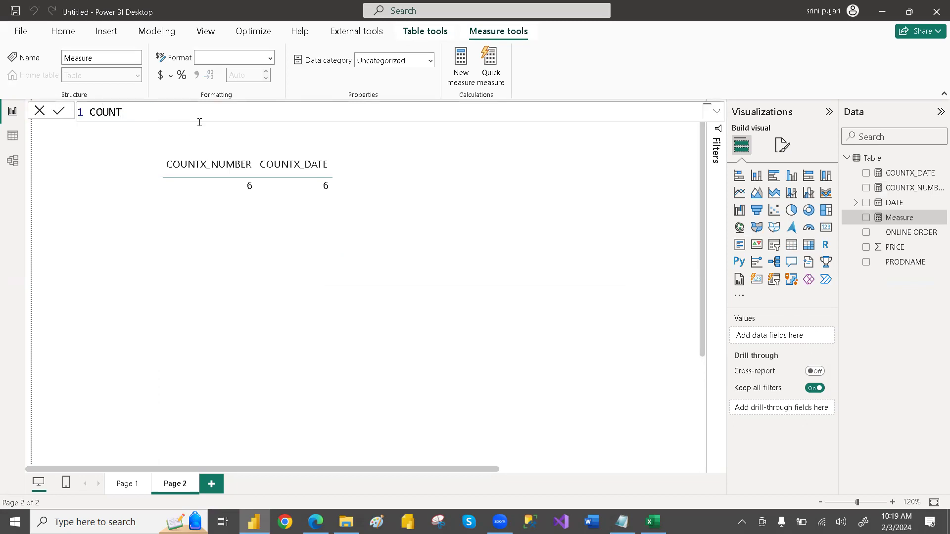
pyautogui.write('X_TEXT = COUNT')
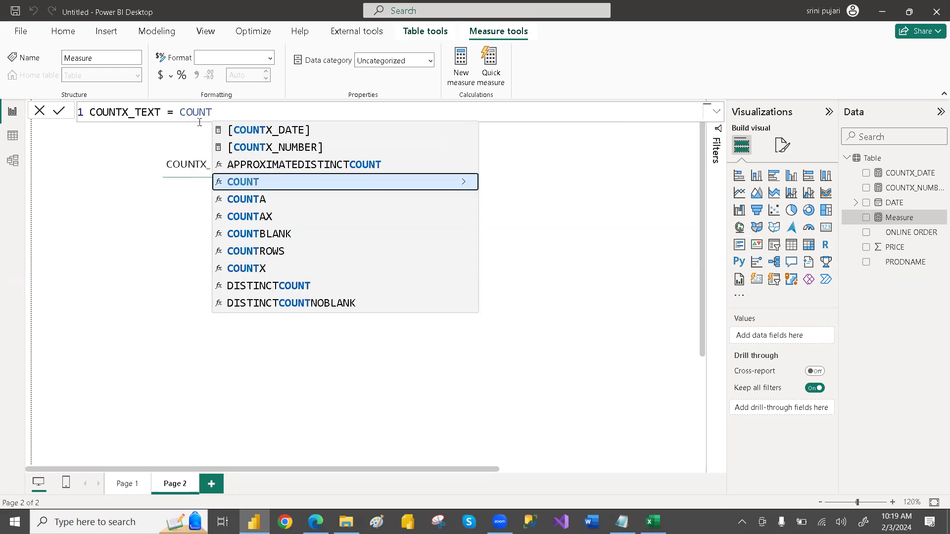
pyautogui.write("X('Table'")
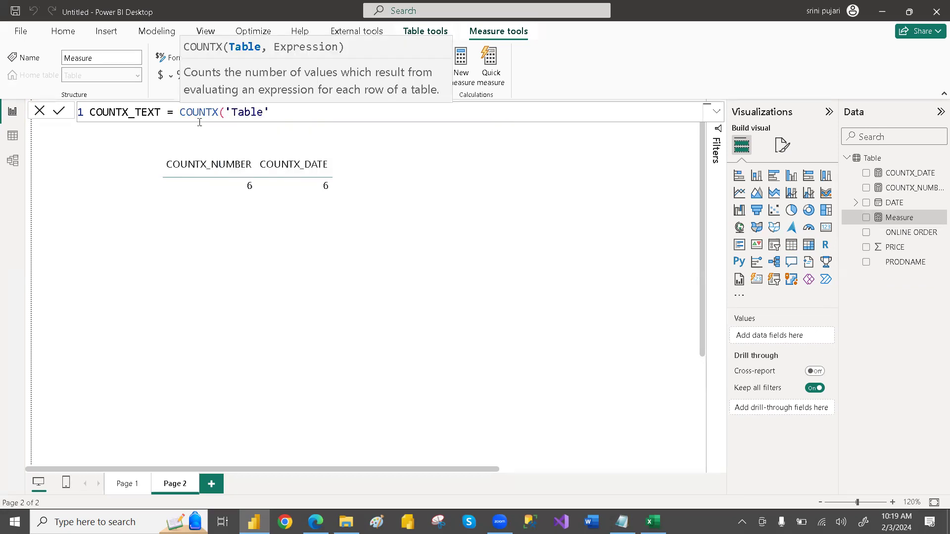
# Complete the COUNTX_TEXT formula with the 'Table'[PRODNAME] column as its expression and commit the measure.
pyautogui.write(',TED')
pyautogui.press('BackSpace')
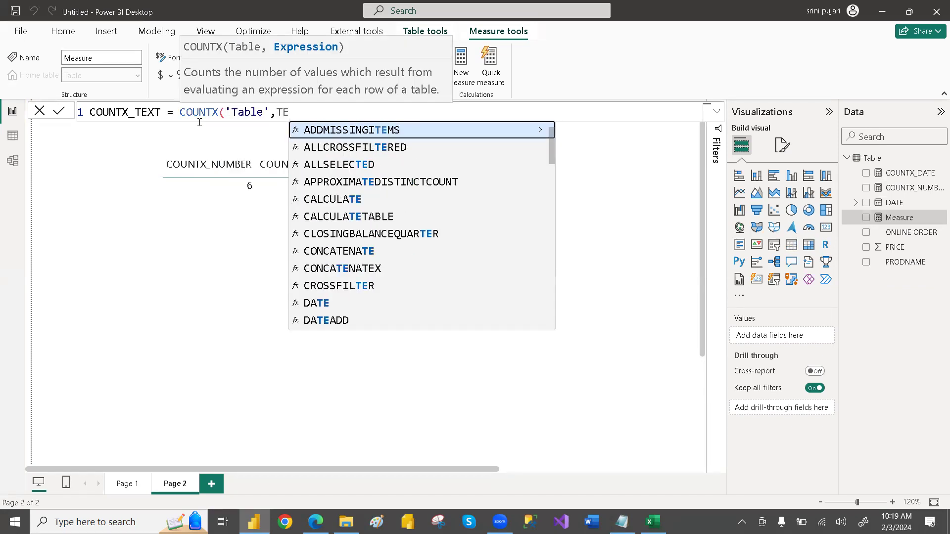
pyautogui.press('BackSpace')
pyautogui.write('AB')
pyautogui.press('Down')
pyautogui.press('Down')
pyautogui.press('Down')
pyautogui.press('Down')
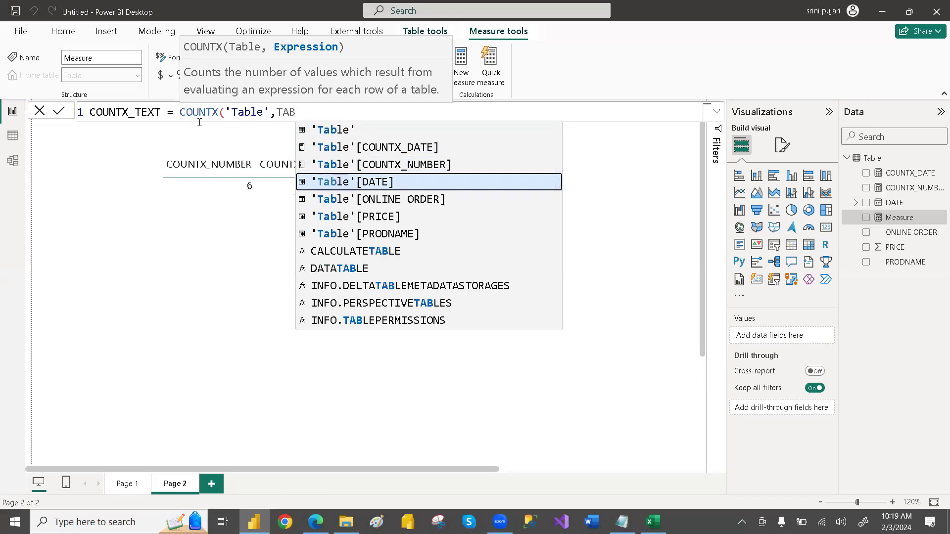
pyautogui.press('Down')
pyautogui.press('Tab')
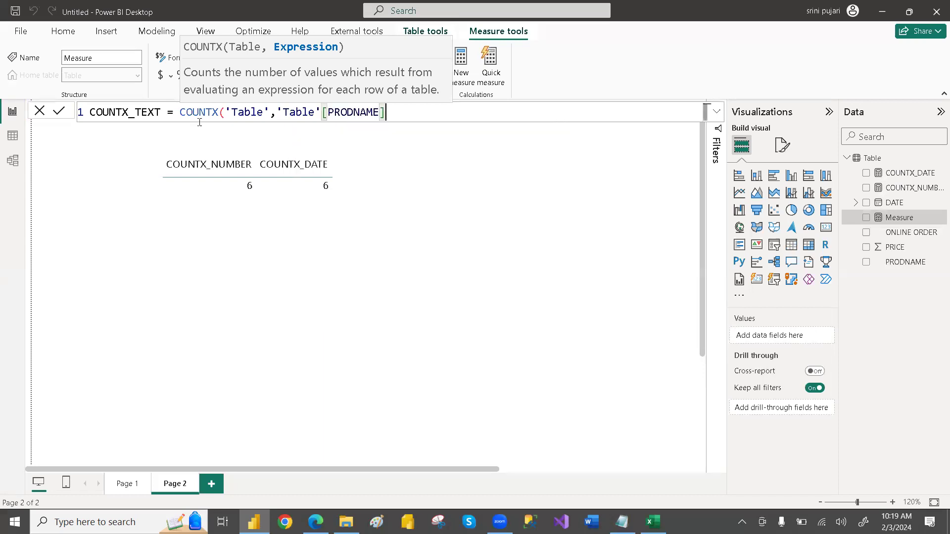
pyautogui.write(')')
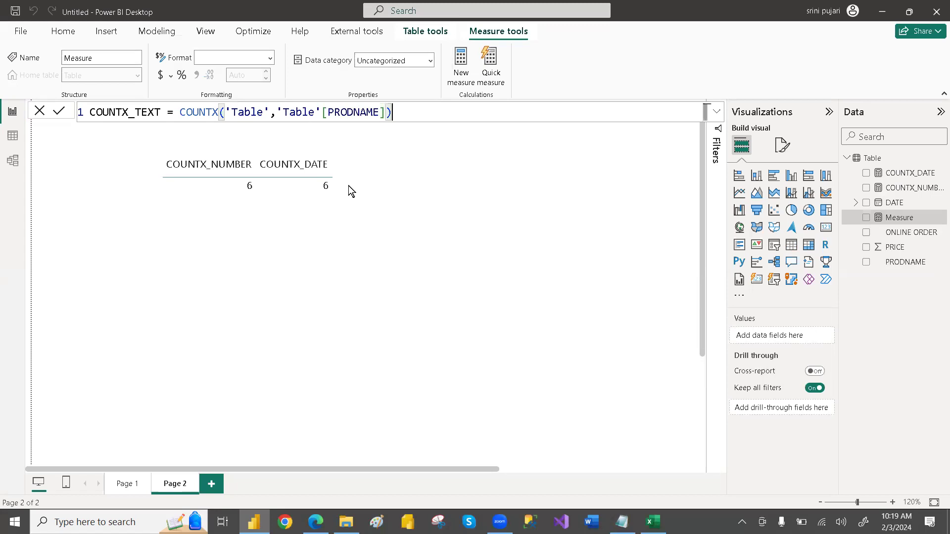
pyautogui.click(415, 189)
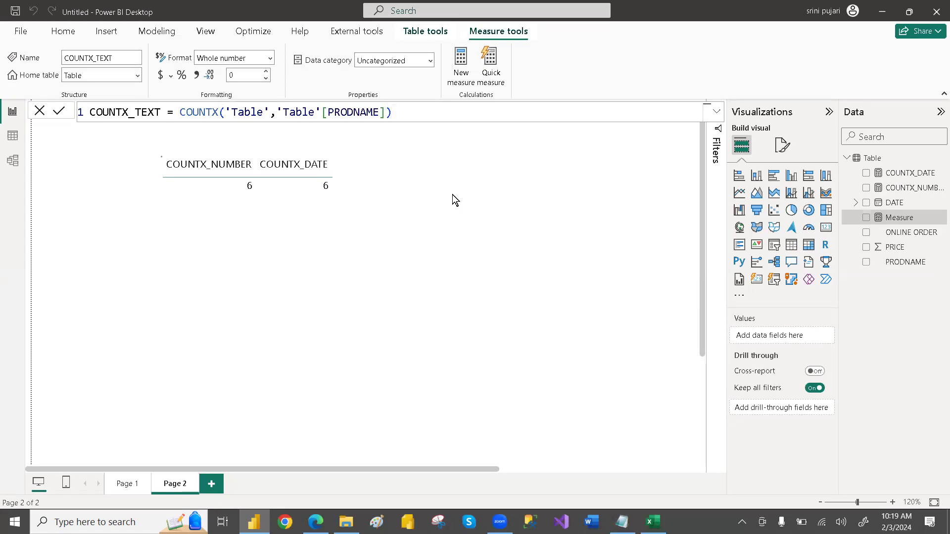
# Add the COUNTX_TEXT measure to the table visual on Page 2.
pyautogui.click(364, 188)
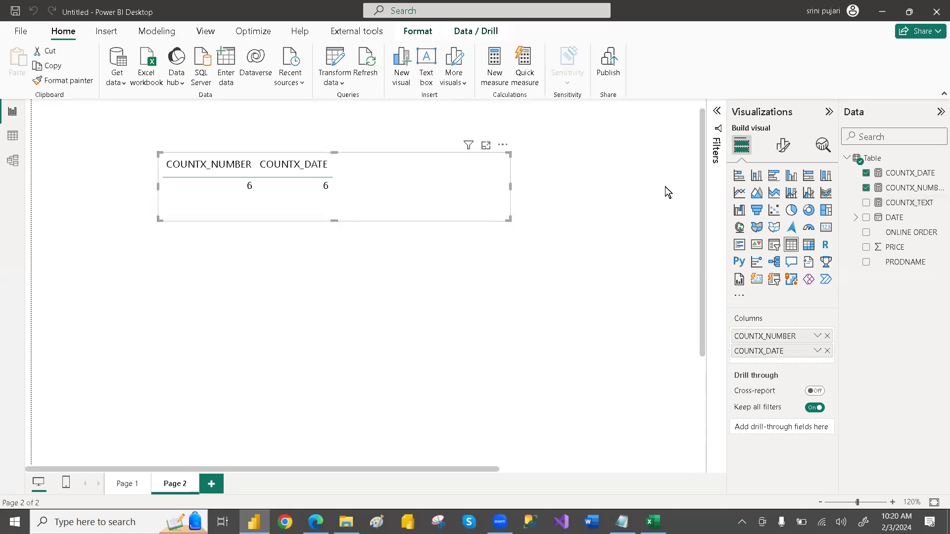
pyautogui.click(866, 203)
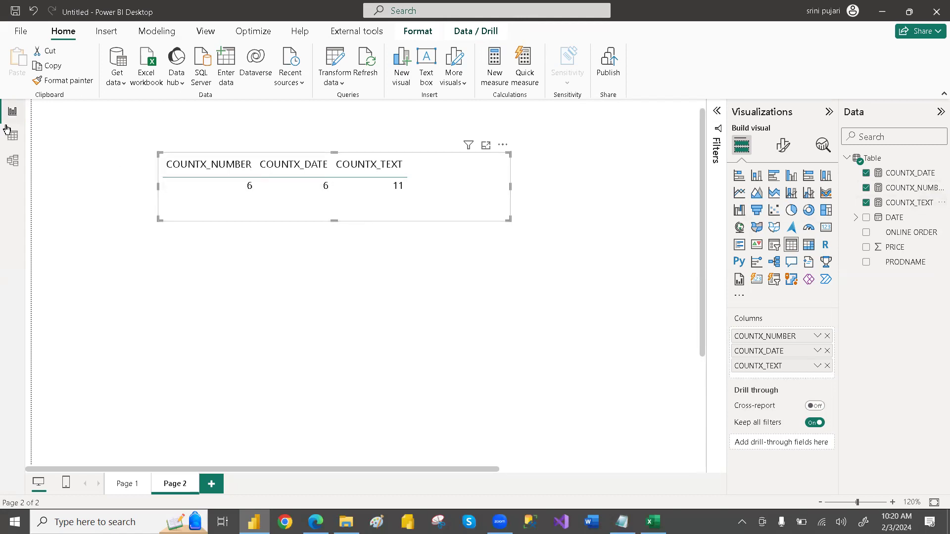
# Check Table's rows in the data view, and switch to Notepad to highlight note 4 about the Boolean data type.
pyautogui.click(13, 138)
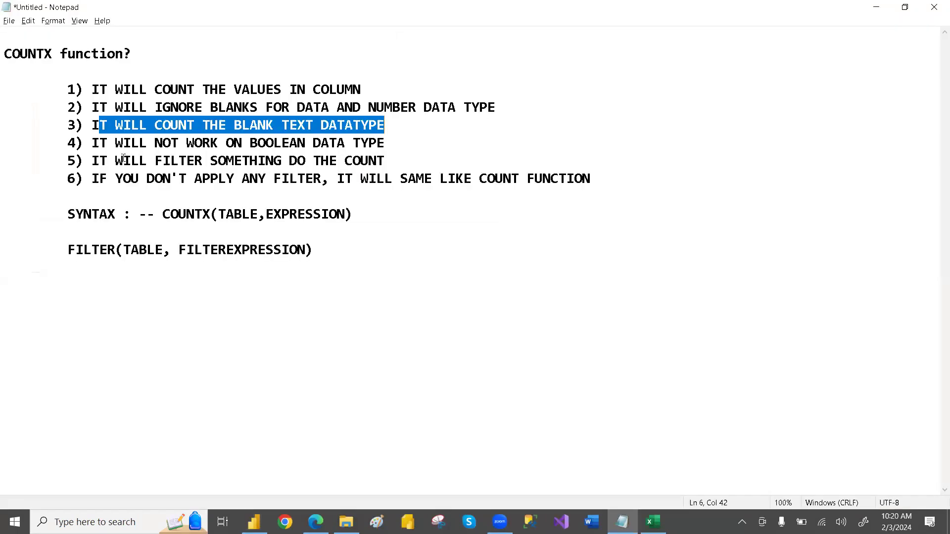
pyautogui.moveTo(100, 143); pyautogui.dragTo(337, 143)
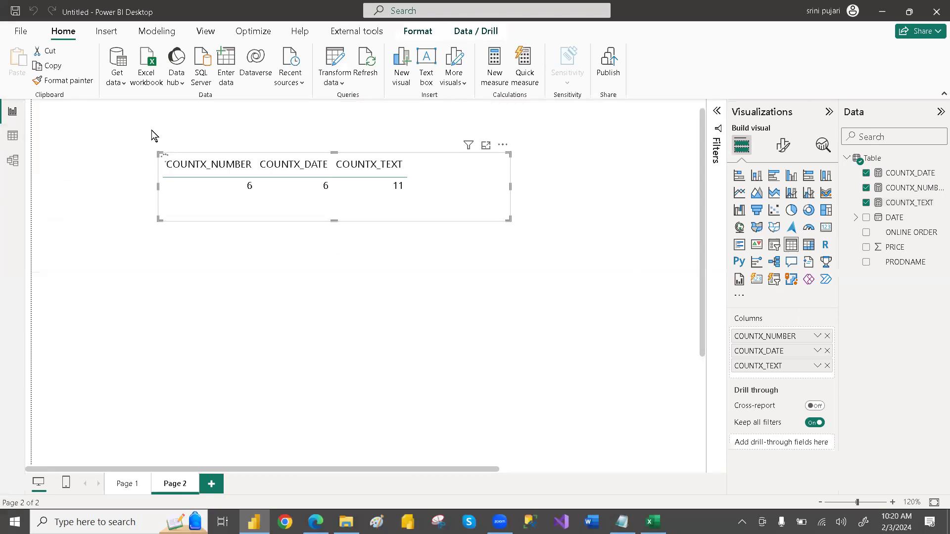
# Back in Power BI Desktop, create a measure in Table named COUNTX_BEAL and start its formula with COUNTX('Table'.
pyautogui.write('COUNTX_BOOL')
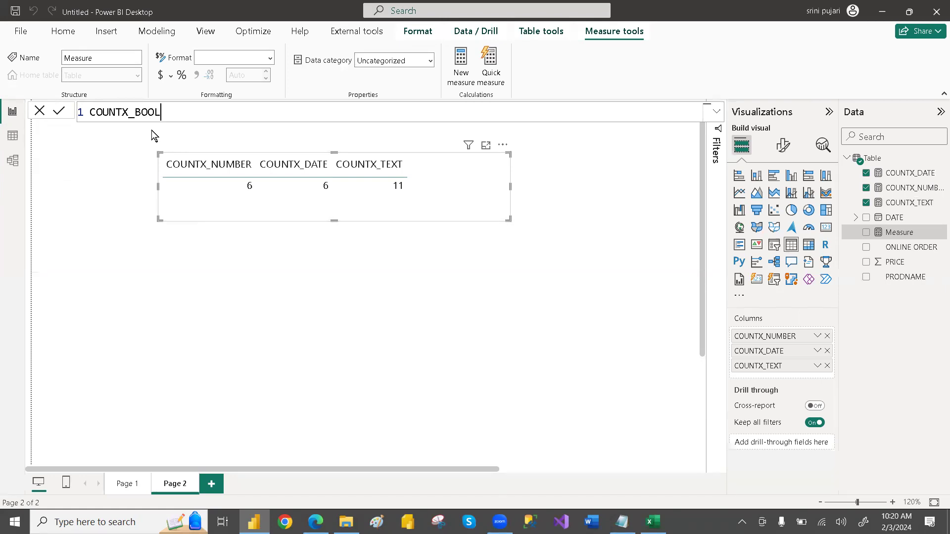
pyautogui.press('BackSpace')
pyautogui.press('BackSpace')
pyautogui.press('BackSpace')
pyautogui.write('EAL = COUNTX')
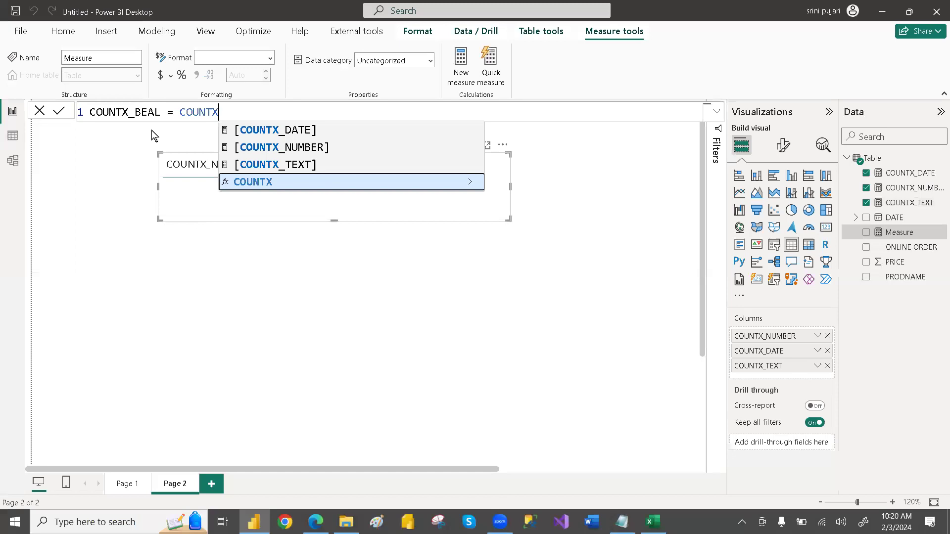
pyautogui.write('(TAB')
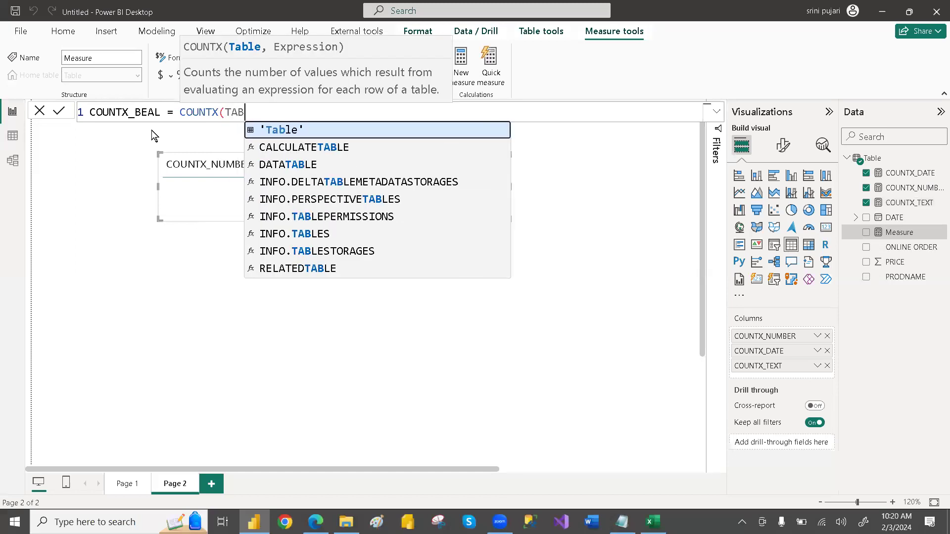
pyautogui.press('Tab')
# Complete the COUNTX_BEAL formula with the 'Table'[ONLINE ORDER] column as its expression and commit the measure.
pyautogui.write(',TABL')
pyautogui.press('Down')
pyautogui.press('Down')
pyautogui.press('Down')
pyautogui.press('Down')
pyautogui.press('Down')
pyautogui.press('Tab')
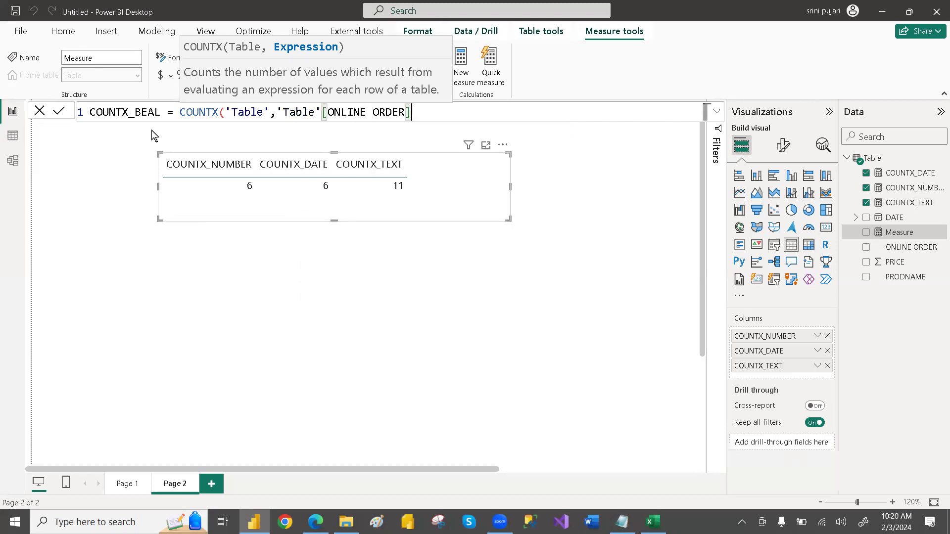
pyautogui.write(')')
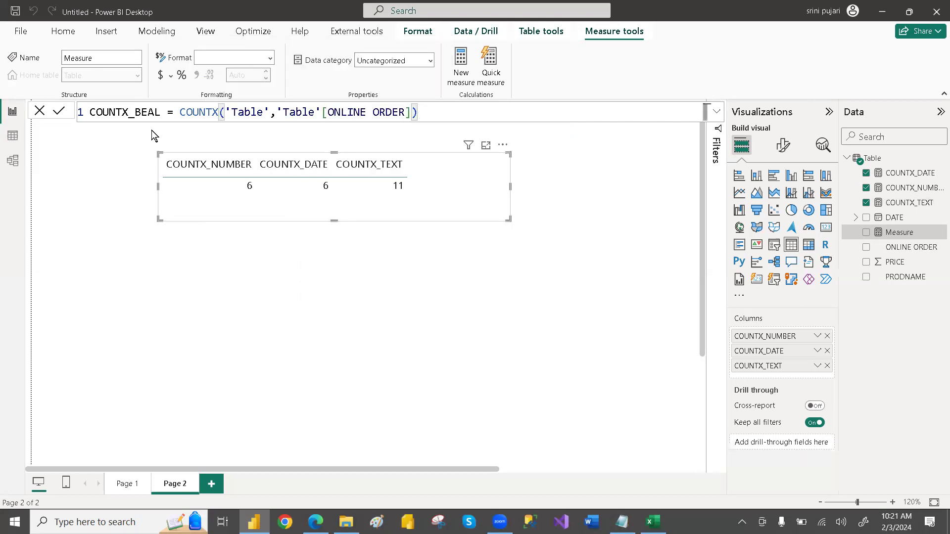
pyautogui.press('Return')
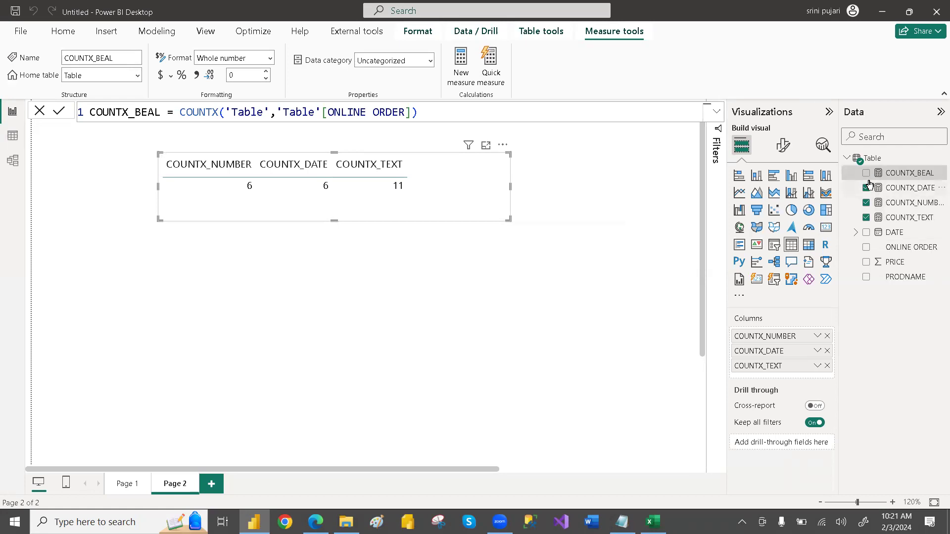
# Try the COUNTX_BEAL measure in the table visual, remove it again, and widen the visual.
pyautogui.click(866, 173)
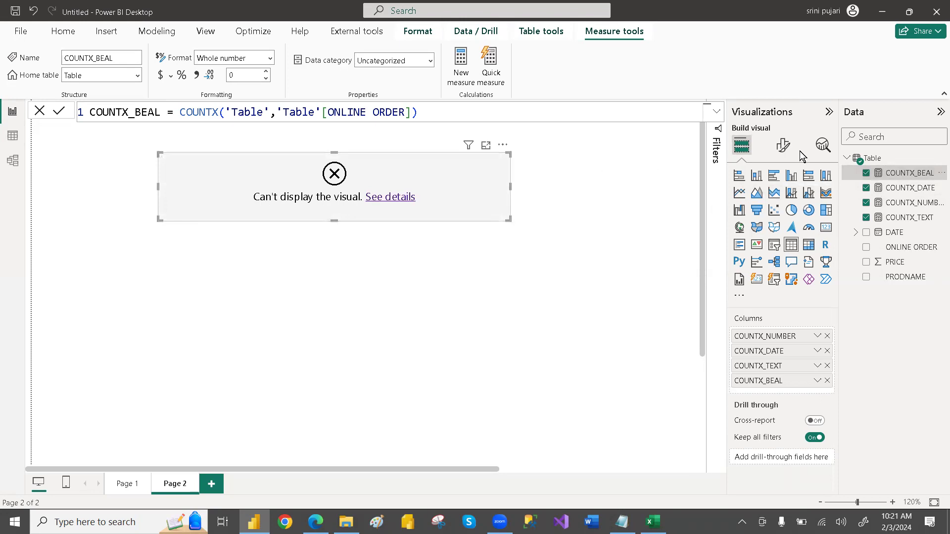
pyautogui.click(866, 174)
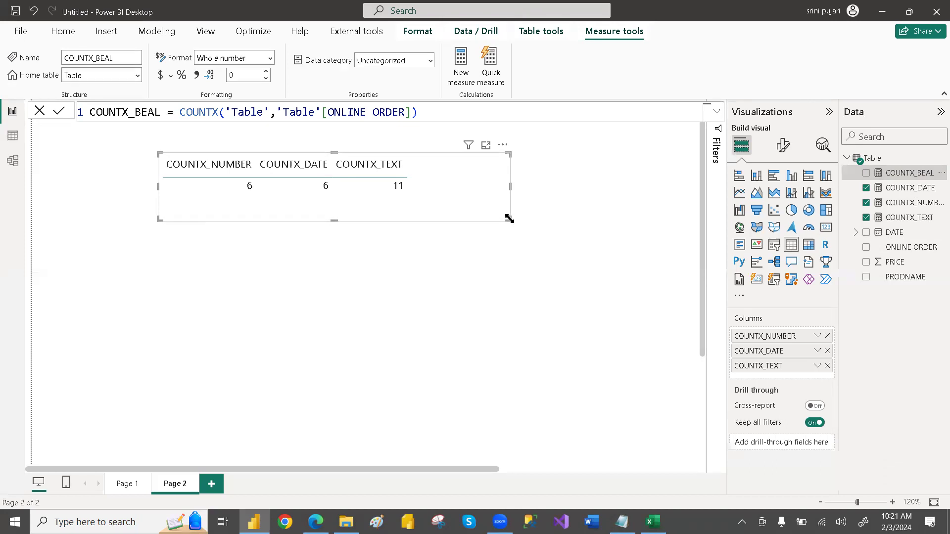
pyautogui.moveTo(532, 220); pyautogui.dragTo(557, 218)
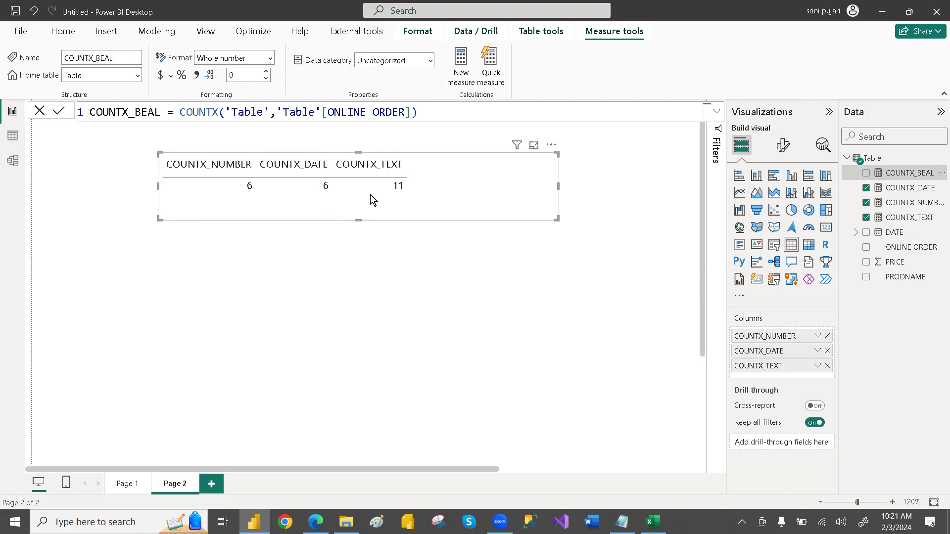
# Switch to Notepad, highlight the arguments in the COUNTX syntax line, and return to Power BI Desktop.
pyautogui.hotkey('alt', 'Tab')
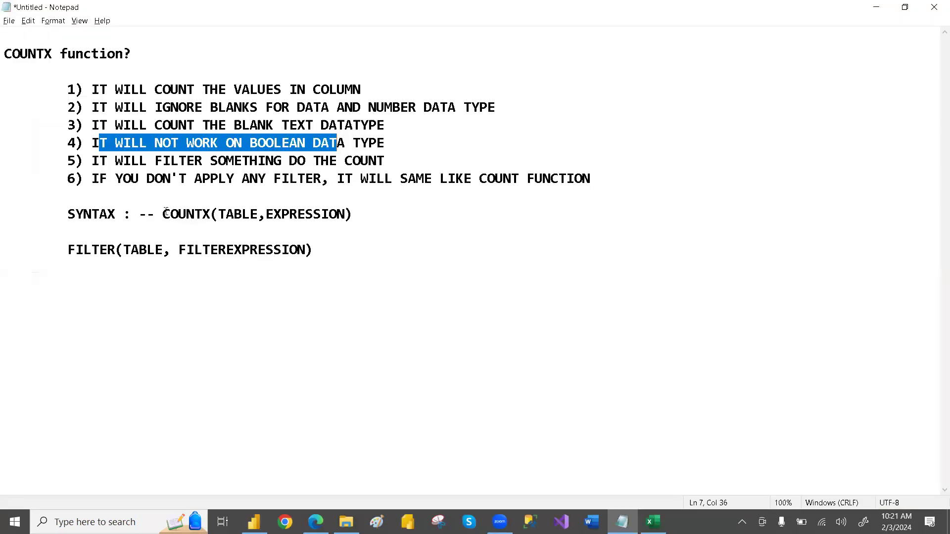
pyautogui.moveTo(226, 214); pyautogui.dragTo(312, 214)
pyautogui.click(348, 234)
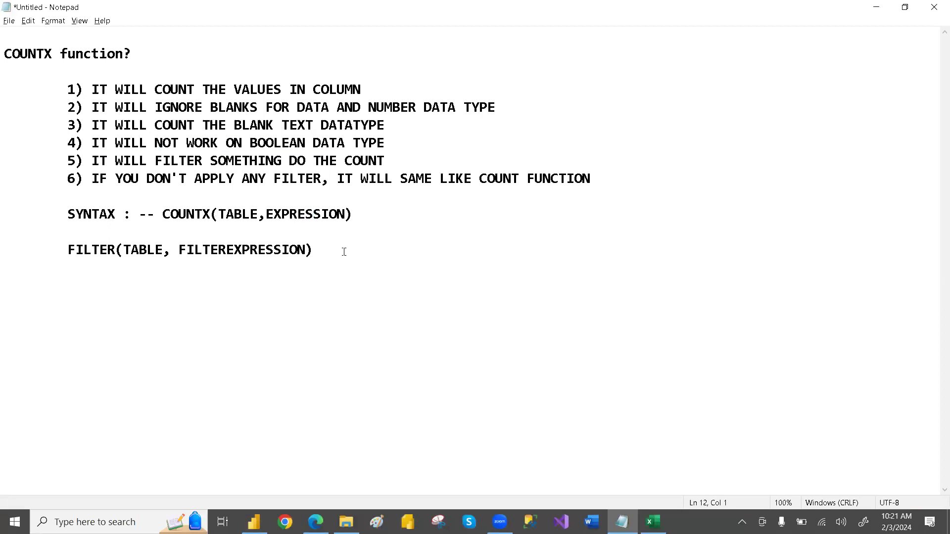
pyautogui.hotkey('alt', 'Tab')
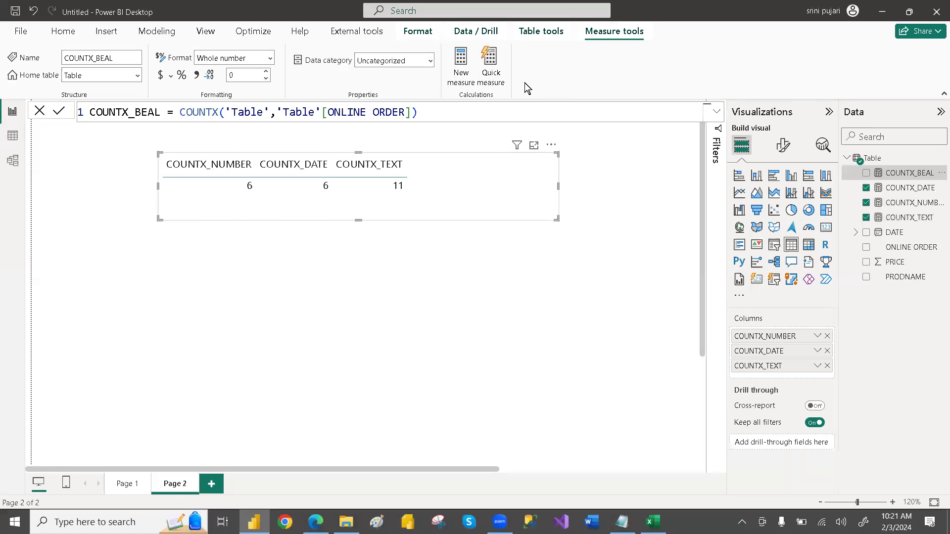
# Create a measure in Table named COUNTX_FILTER and start its formula with the COUNTX function.
pyautogui.click(423, 112)
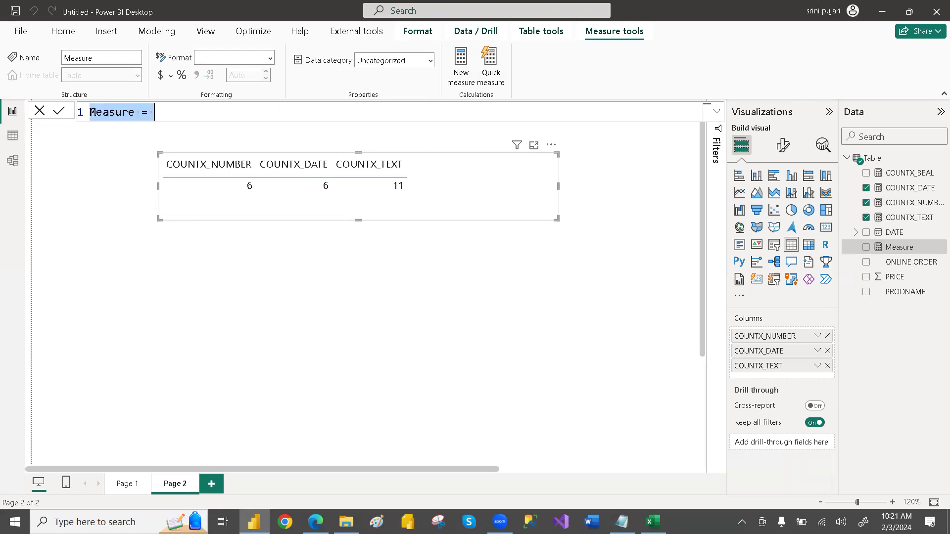
pyautogui.write('COUNT')
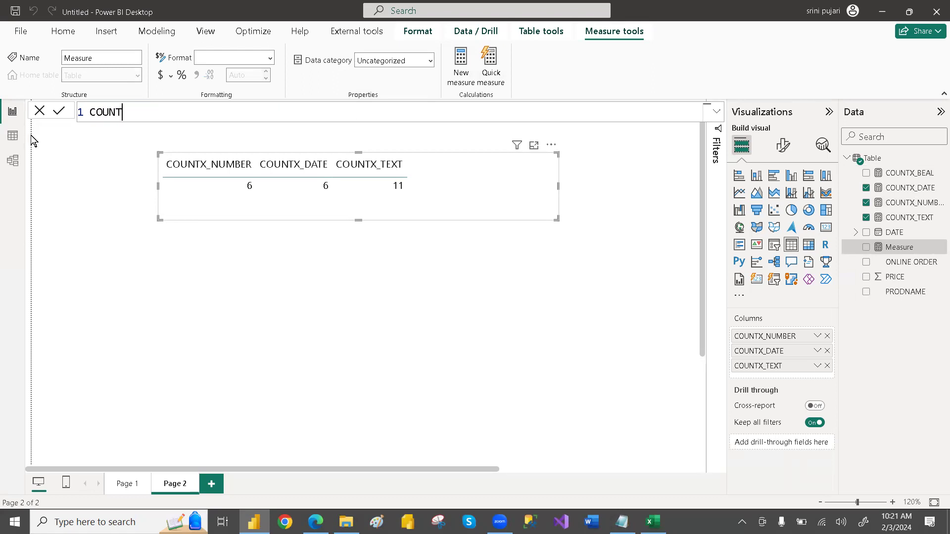
pyautogui.write('X')
pyautogui.write('_FILTER')
pyautogui.write(' = CPI')
pyautogui.press('BackSpace')
pyautogui.press('BackSpace')
pyautogui.write('OUNT')
pyautogui.press('Down')
pyautogui.press('Down')
pyautogui.press('Down')
pyautogui.press('Down')
pyautogui.press('Down')
pyautogui.press('Tab')
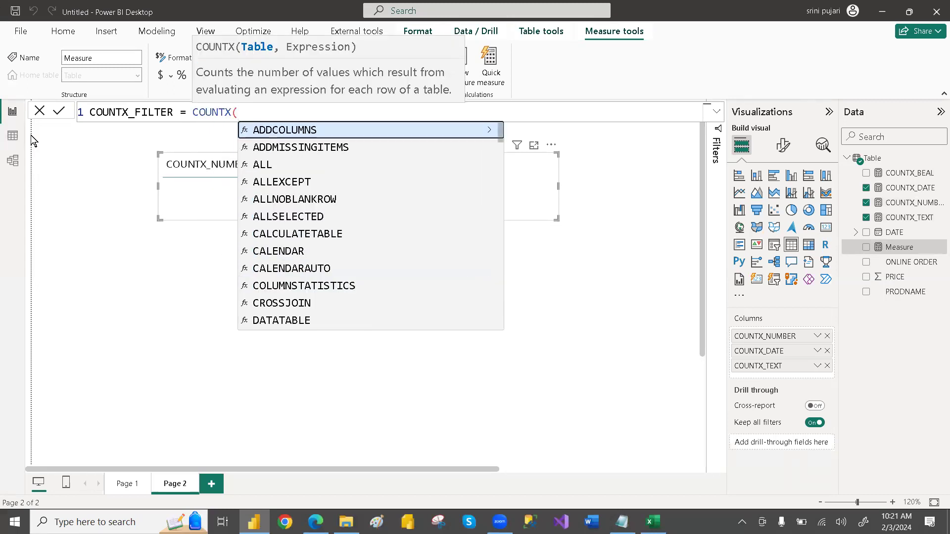
# Enter FILTER('Table','Table'[PRICE]>3000) as the table argument of COUNTX in the COUNTX_FILTER formula.
pyautogui.write('FIL')
pyautogui.press('Tab')
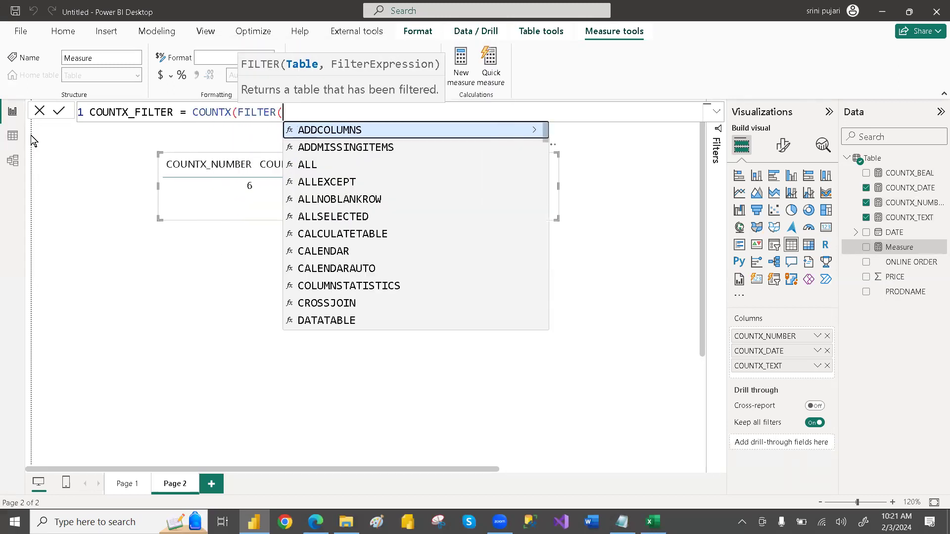
pyautogui.write('TA')
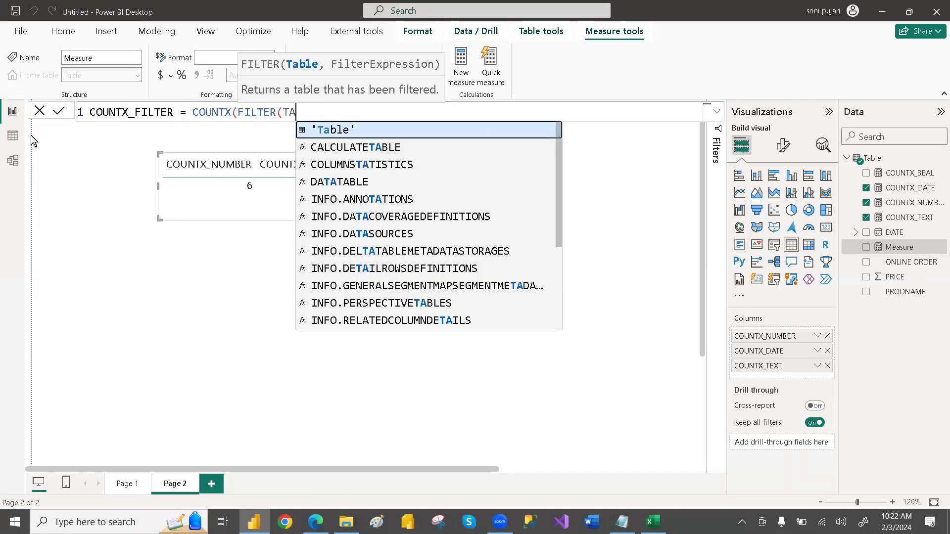
pyautogui.press('Tab')
pyautogui.write(',')
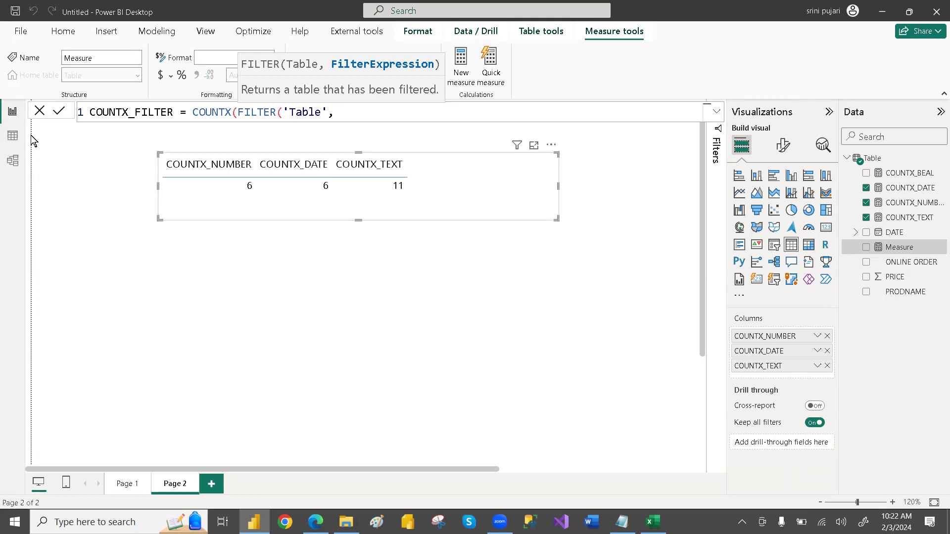
pyautogui.write('PRICE')
pyautogui.press('Up')
pyautogui.press('Up')
pyautogui.press('Up')
pyautogui.press('Tab')
pyautogui.write('>3000)')
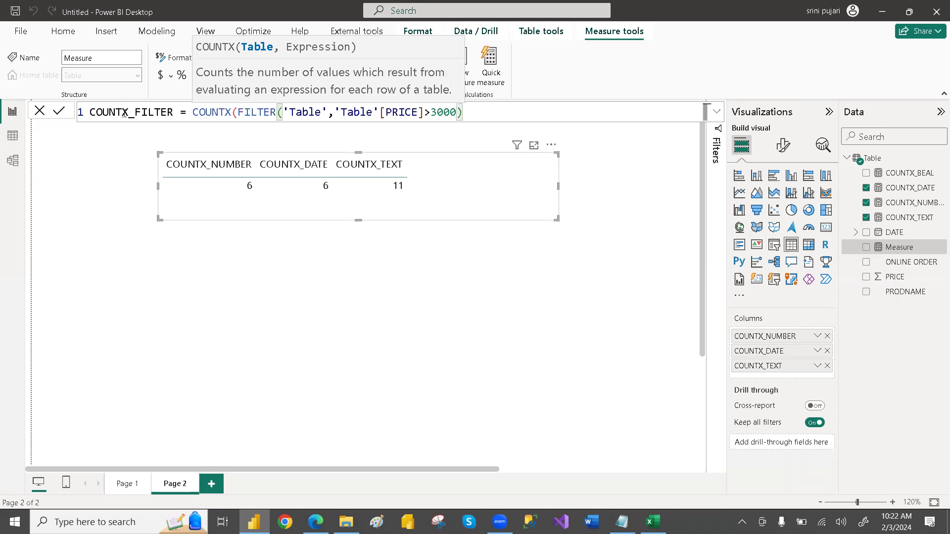
# Highlight the FILTER expression, switch to Excel, and filter Sheet3's PRICE column to values greater than 3000.
pyautogui.moveTo(463, 112); pyautogui.dragTo(239, 113)
pyautogui.hotkey('alt', 'Tab')
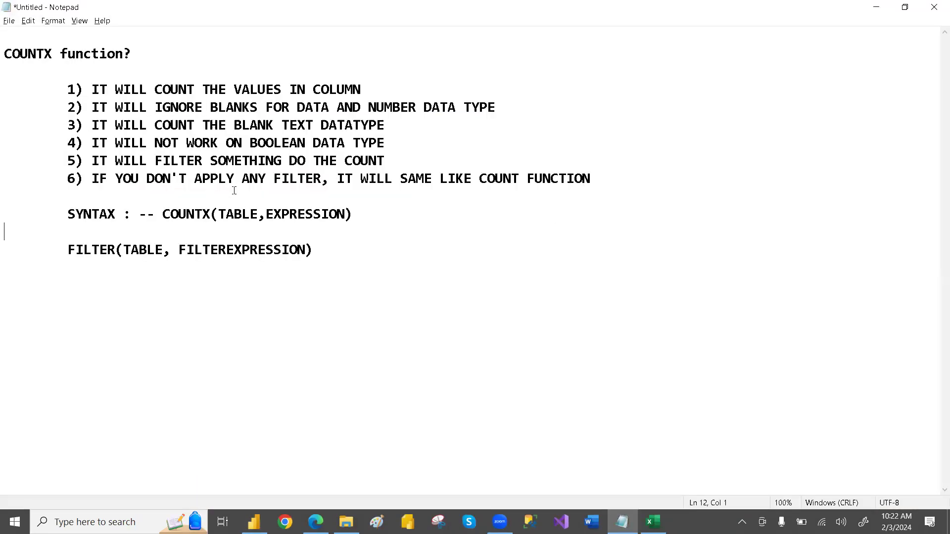
pyautogui.hotkey('alt', 'Tab')
pyautogui.hotkey('alt', 'Tab')
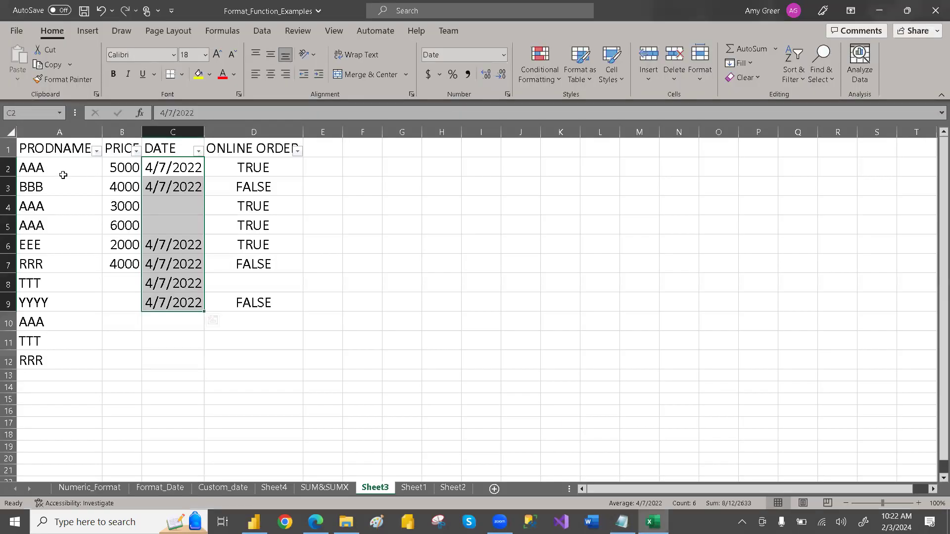
pyautogui.click(137, 151)
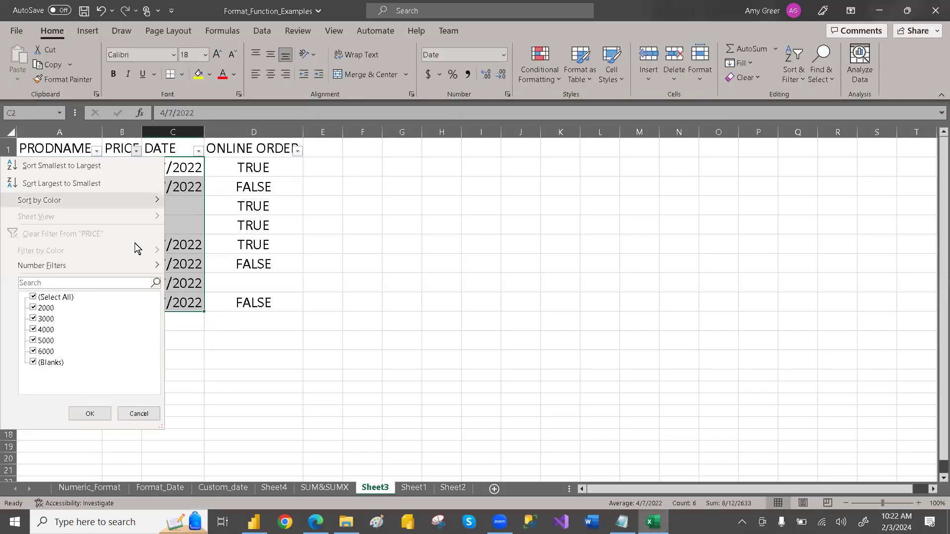
pyautogui.moveTo(148, 265)
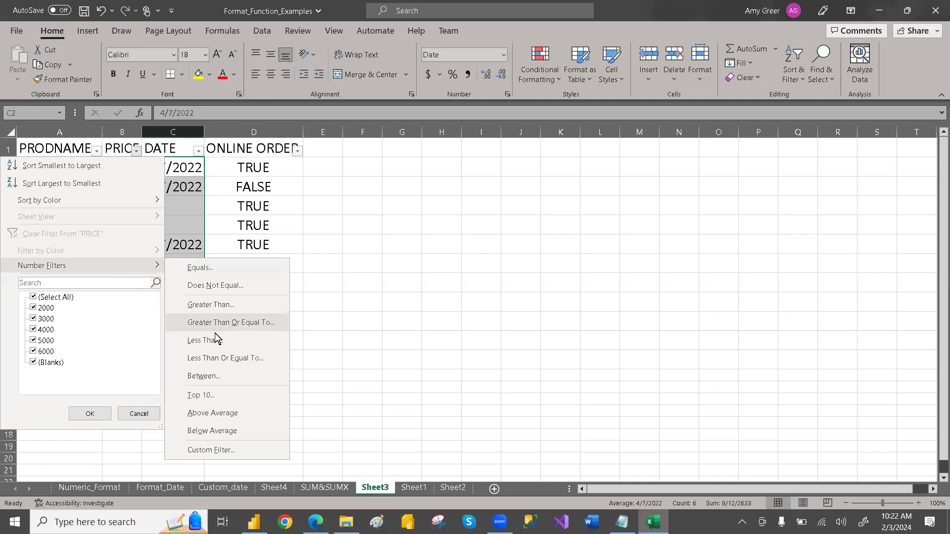
pyautogui.click(261, 309)
pyautogui.write('3000')
pyautogui.click(562, 312)
# Select the filtered rows and their PRODNAME cells for review, and return to Power BI Desktop.
pyautogui.click(50, 155)
pyautogui.moveTo(50, 155); pyautogui.dragTo(248, 225)
pyautogui.moveTo(41, 147); pyautogui.dragTo(41, 225)
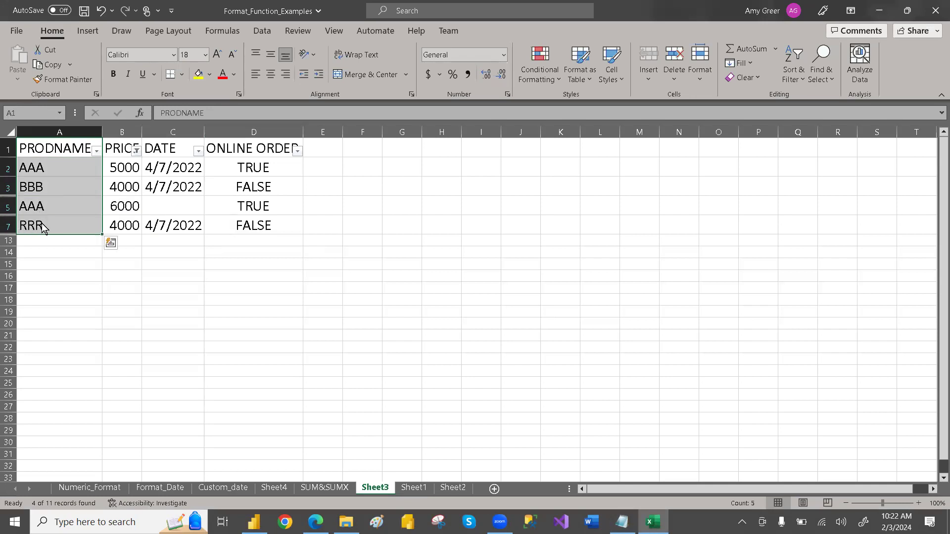
pyautogui.hotkey('alt', 'Tab')
pyautogui.hotkey('alt', 'Tab')
pyautogui.hotkey('alt', 'Tab')
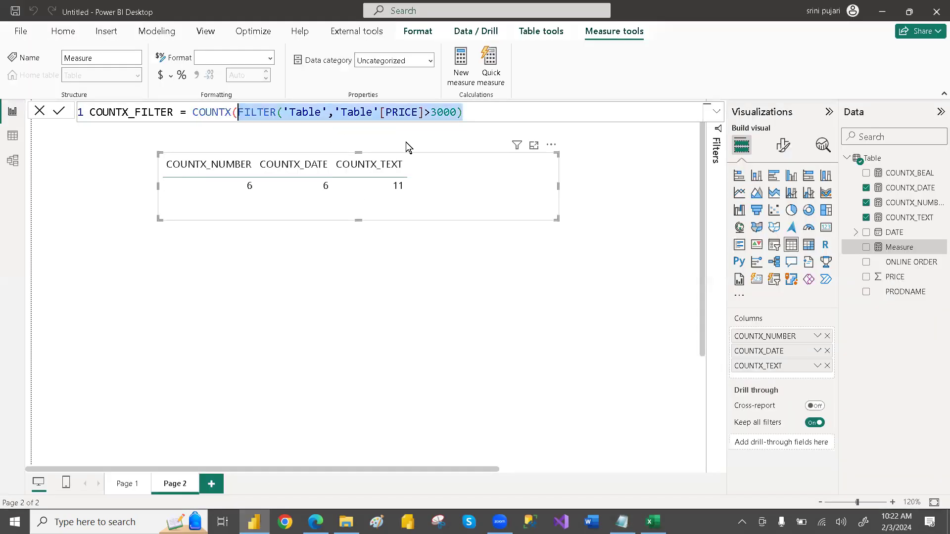
# Complete the COUNTX_FILTER formula with 'Table'[PRODNAME] as its expression, commit the measure, and add it to the table visual.
pyautogui.click(467, 112)
pyautogui.write(',')
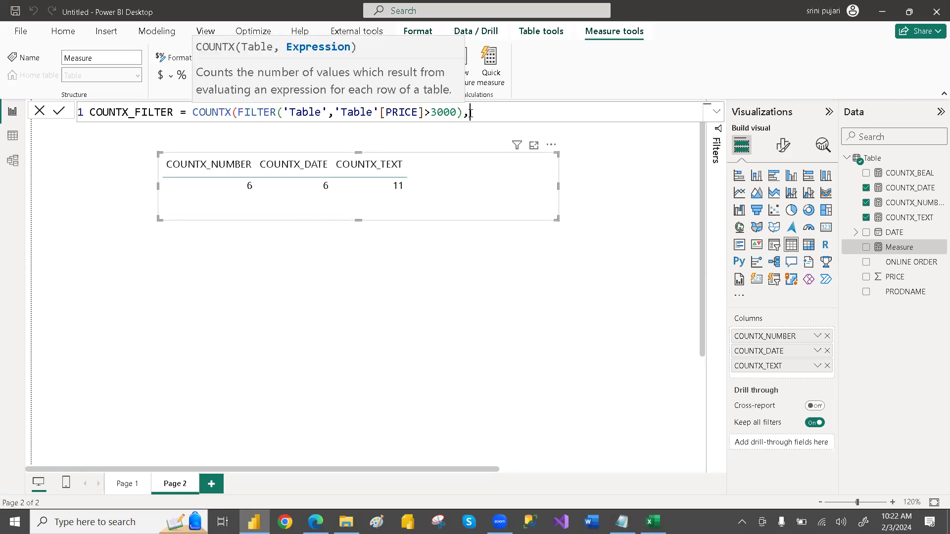
pyautogui.write('PRO')
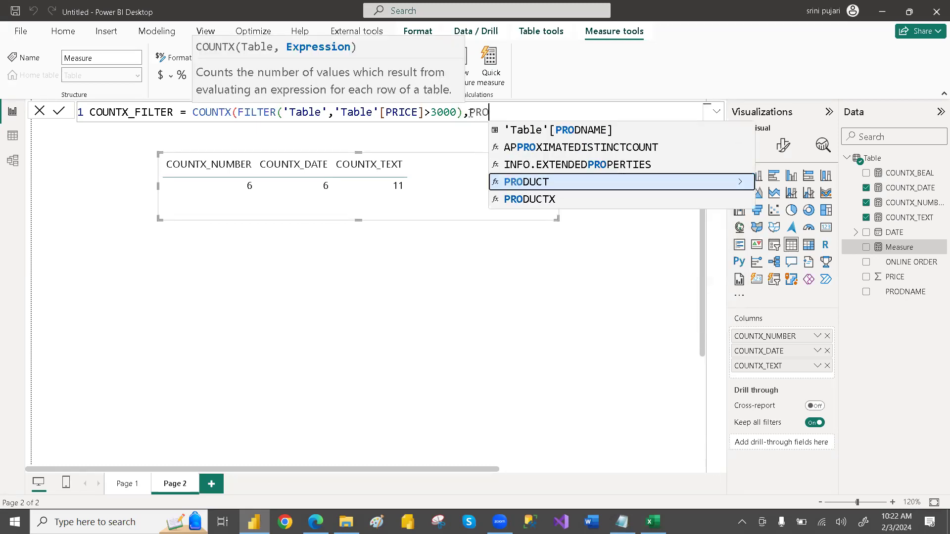
pyautogui.press('Up')
pyautogui.press('Up')
pyautogui.press('Tab')
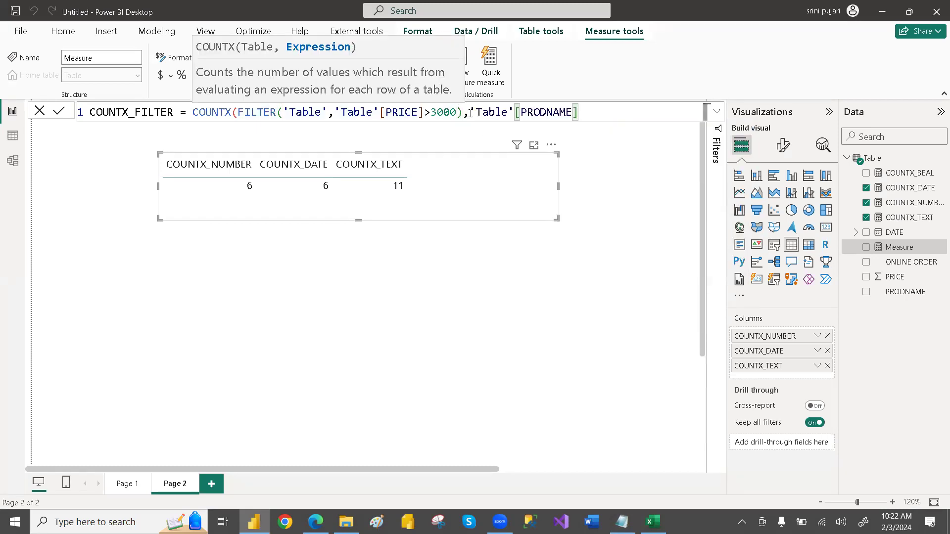
pyautogui.write(')')
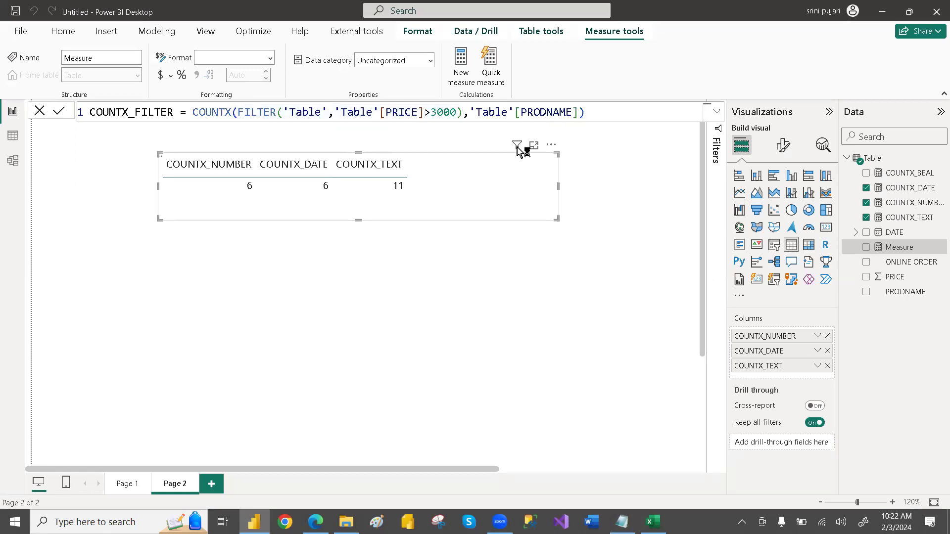
pyautogui.press('Return')
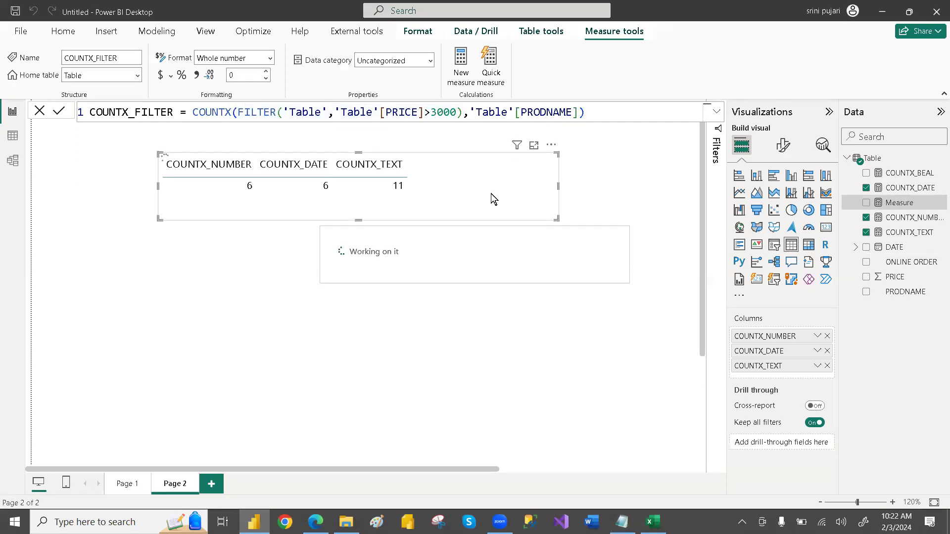
pyautogui.click(866, 204)
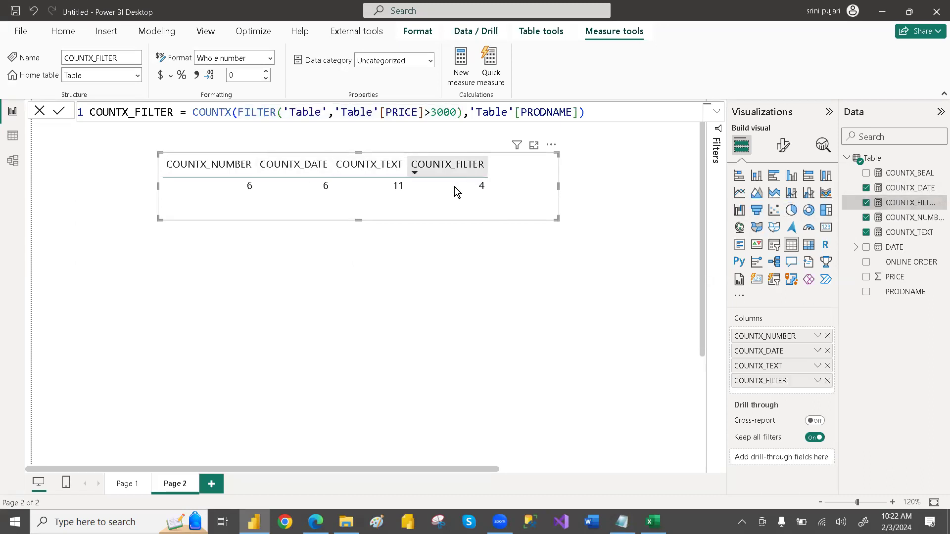